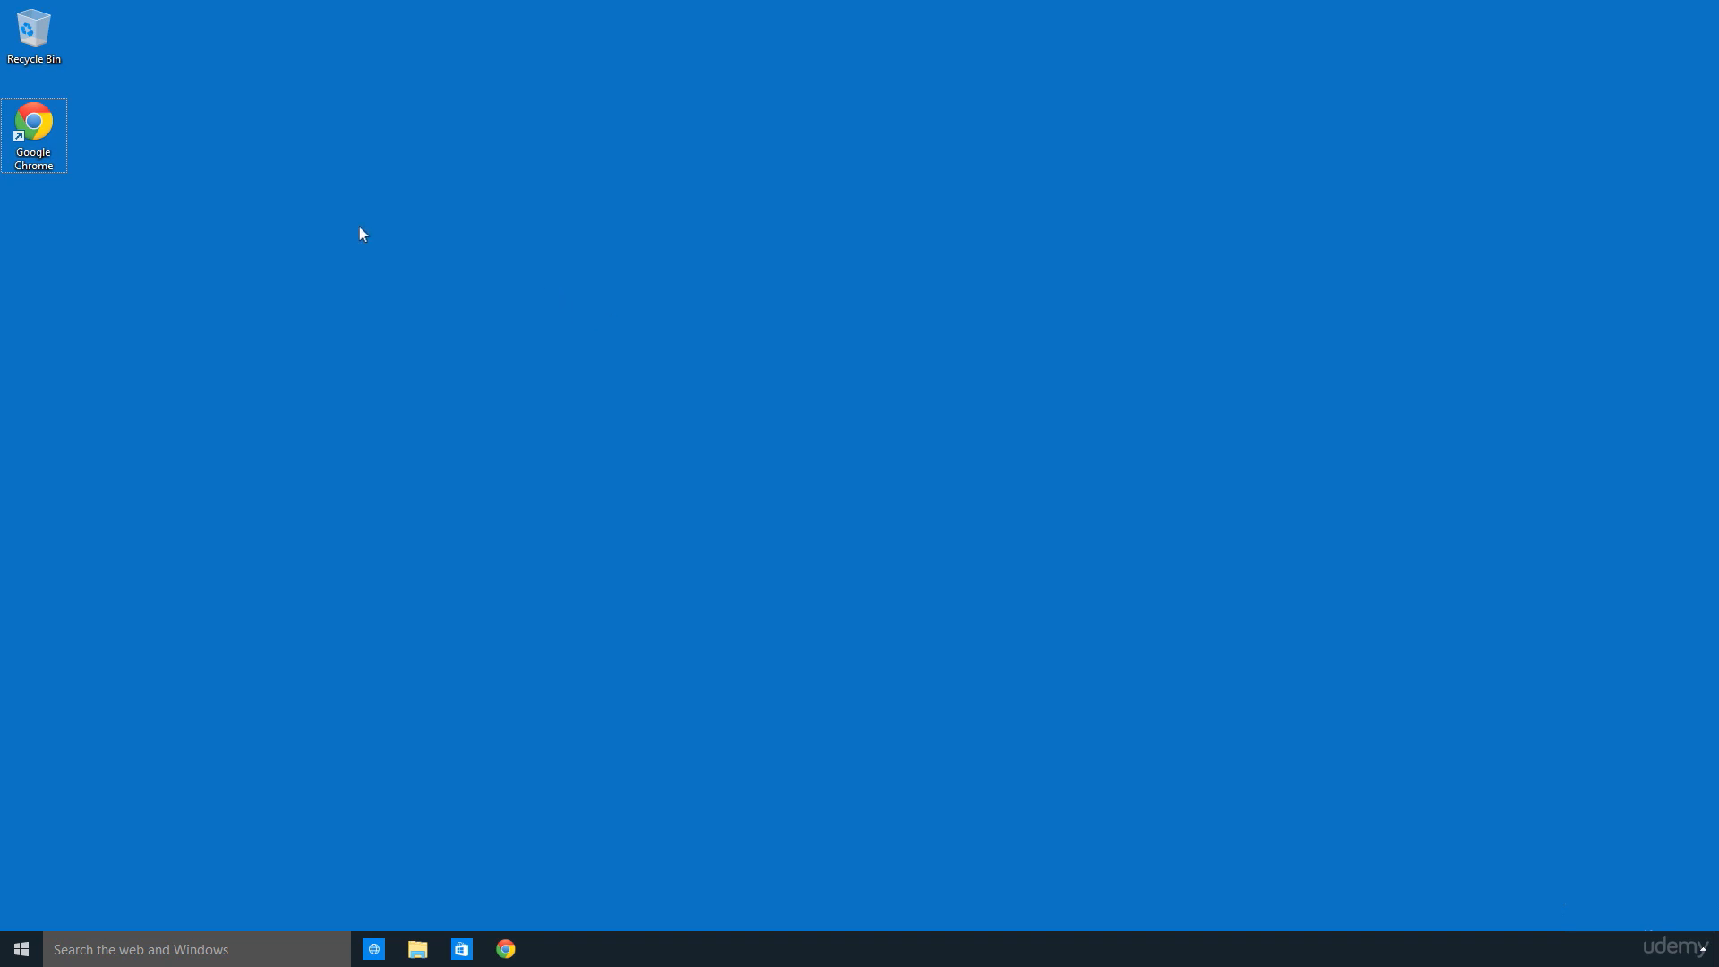
Step: Open Google Chrome and load the site git-for-windows.github.io
double_click(49, 126)
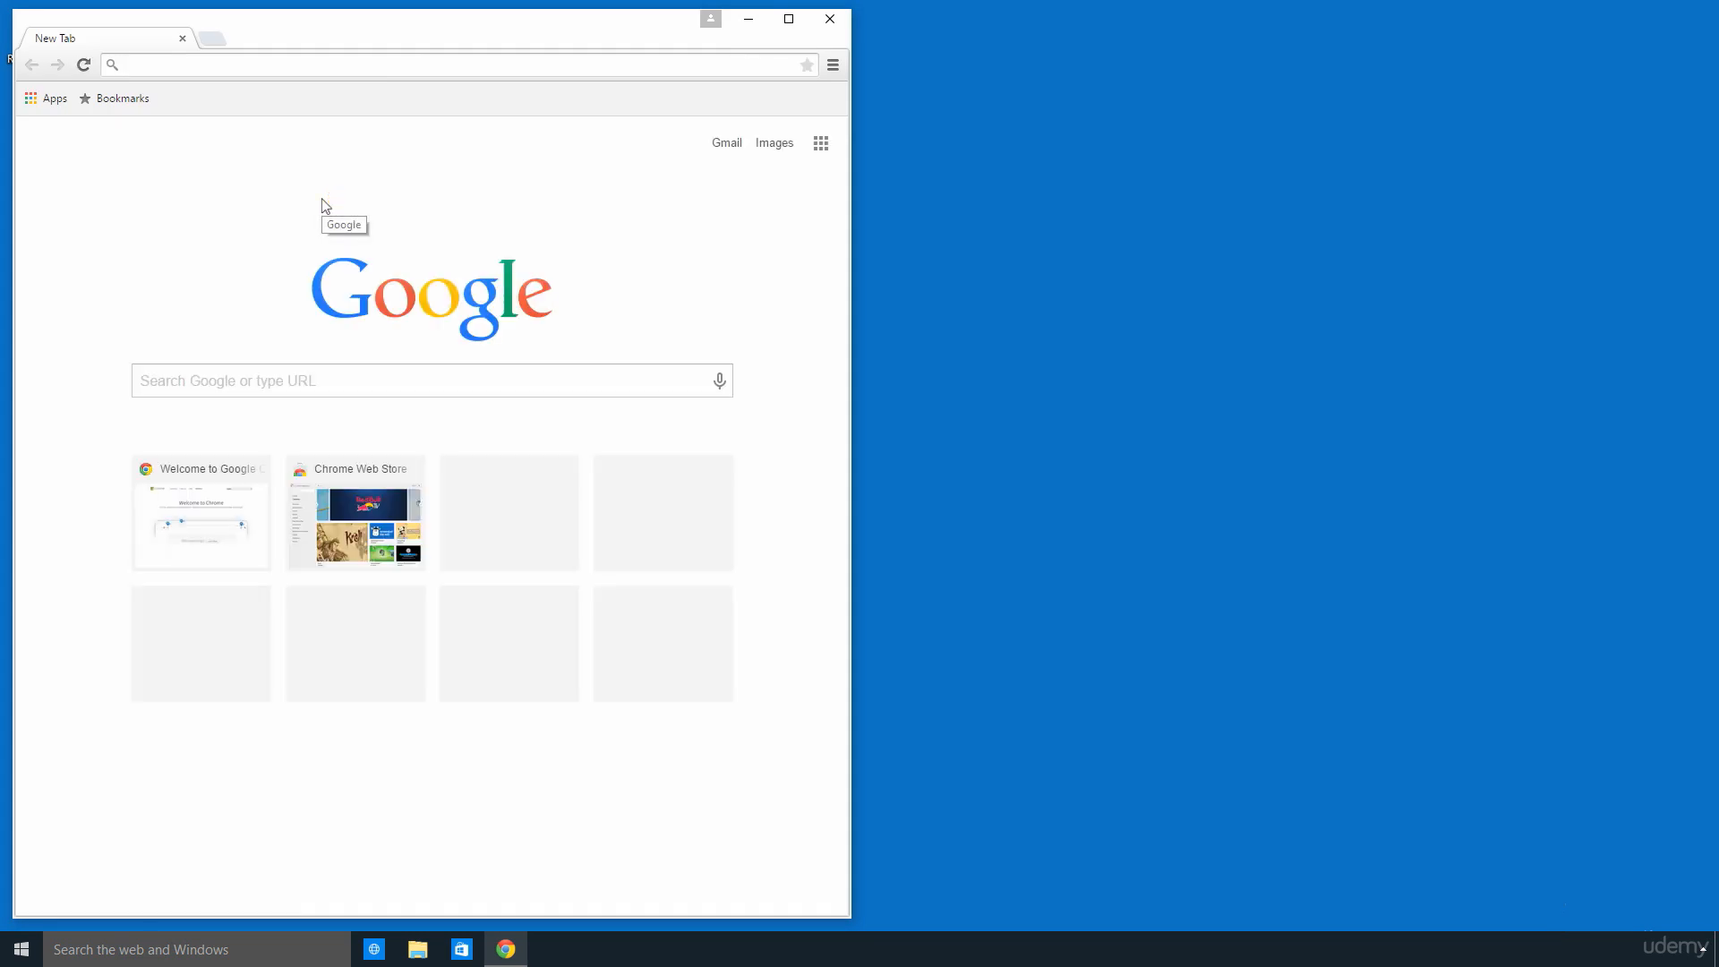
type("git-")
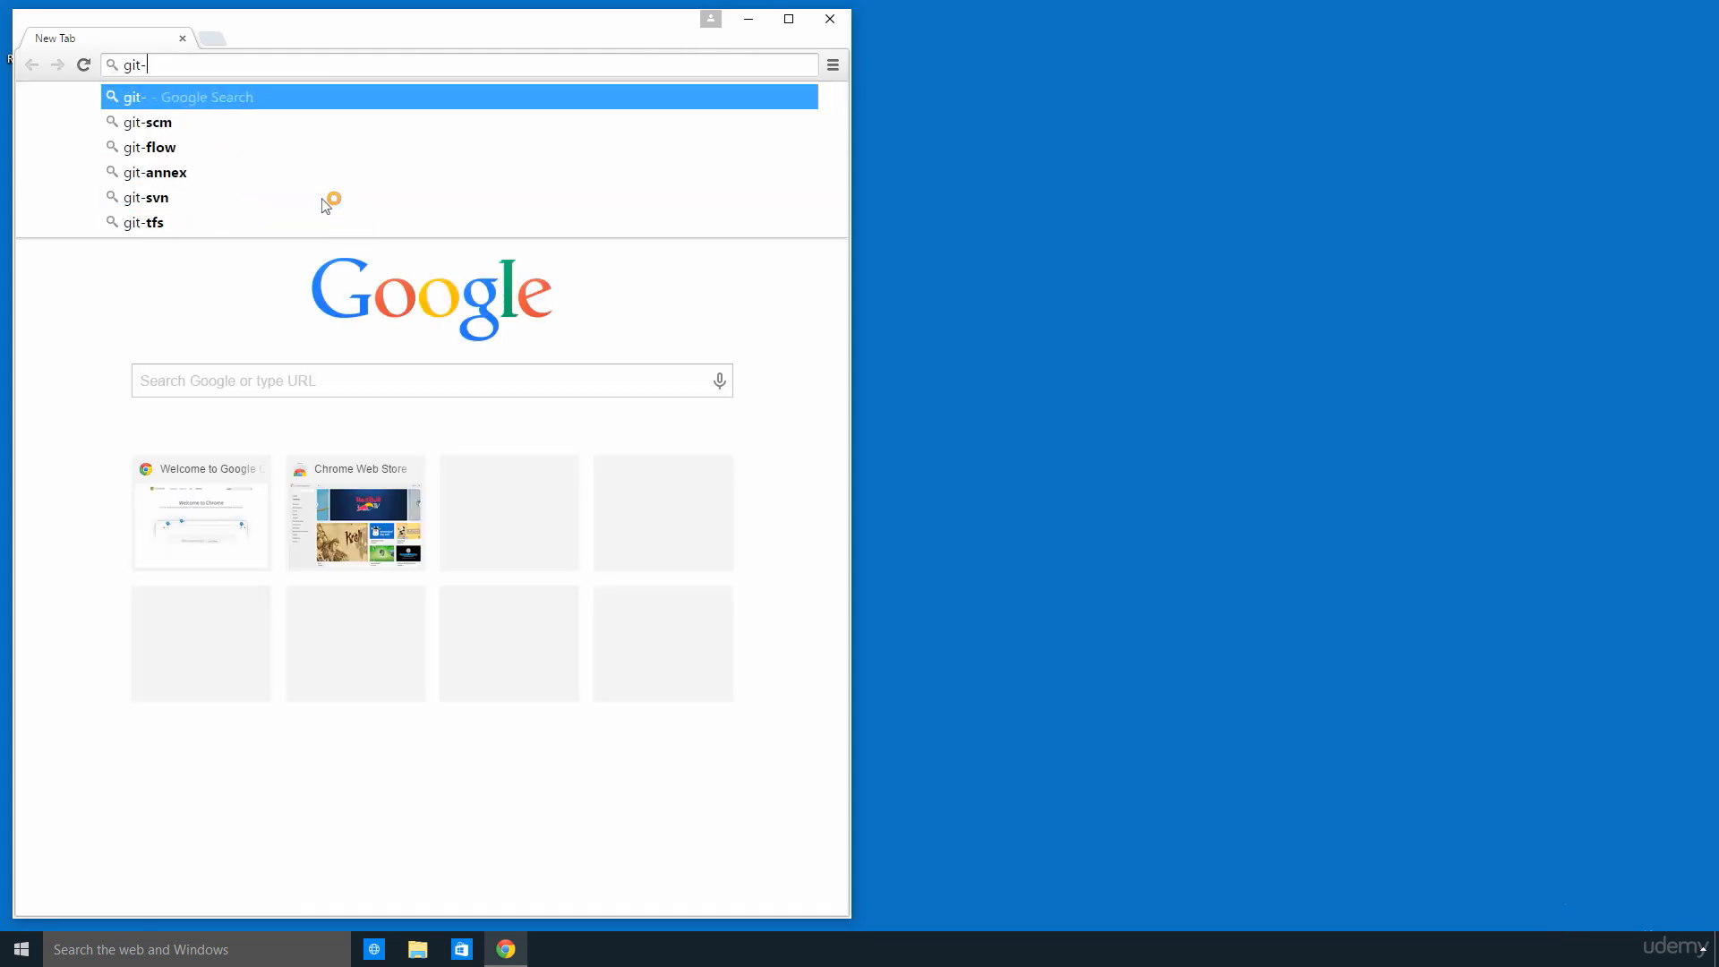
type("for-")
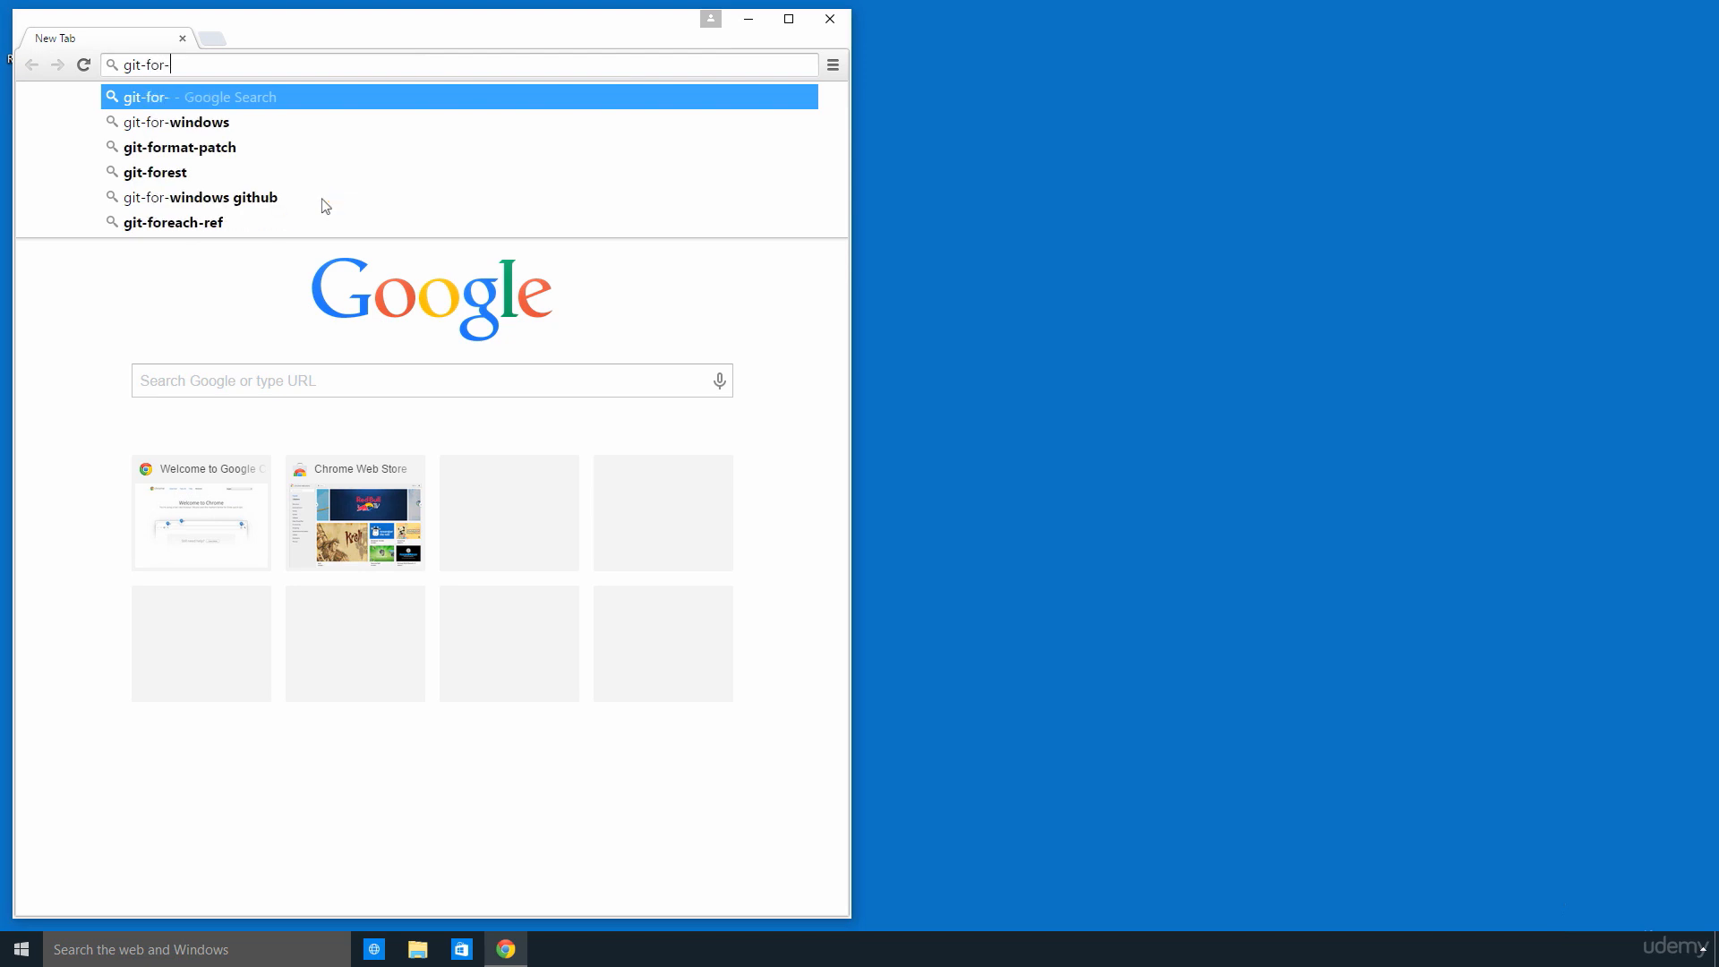
type("windows.git")
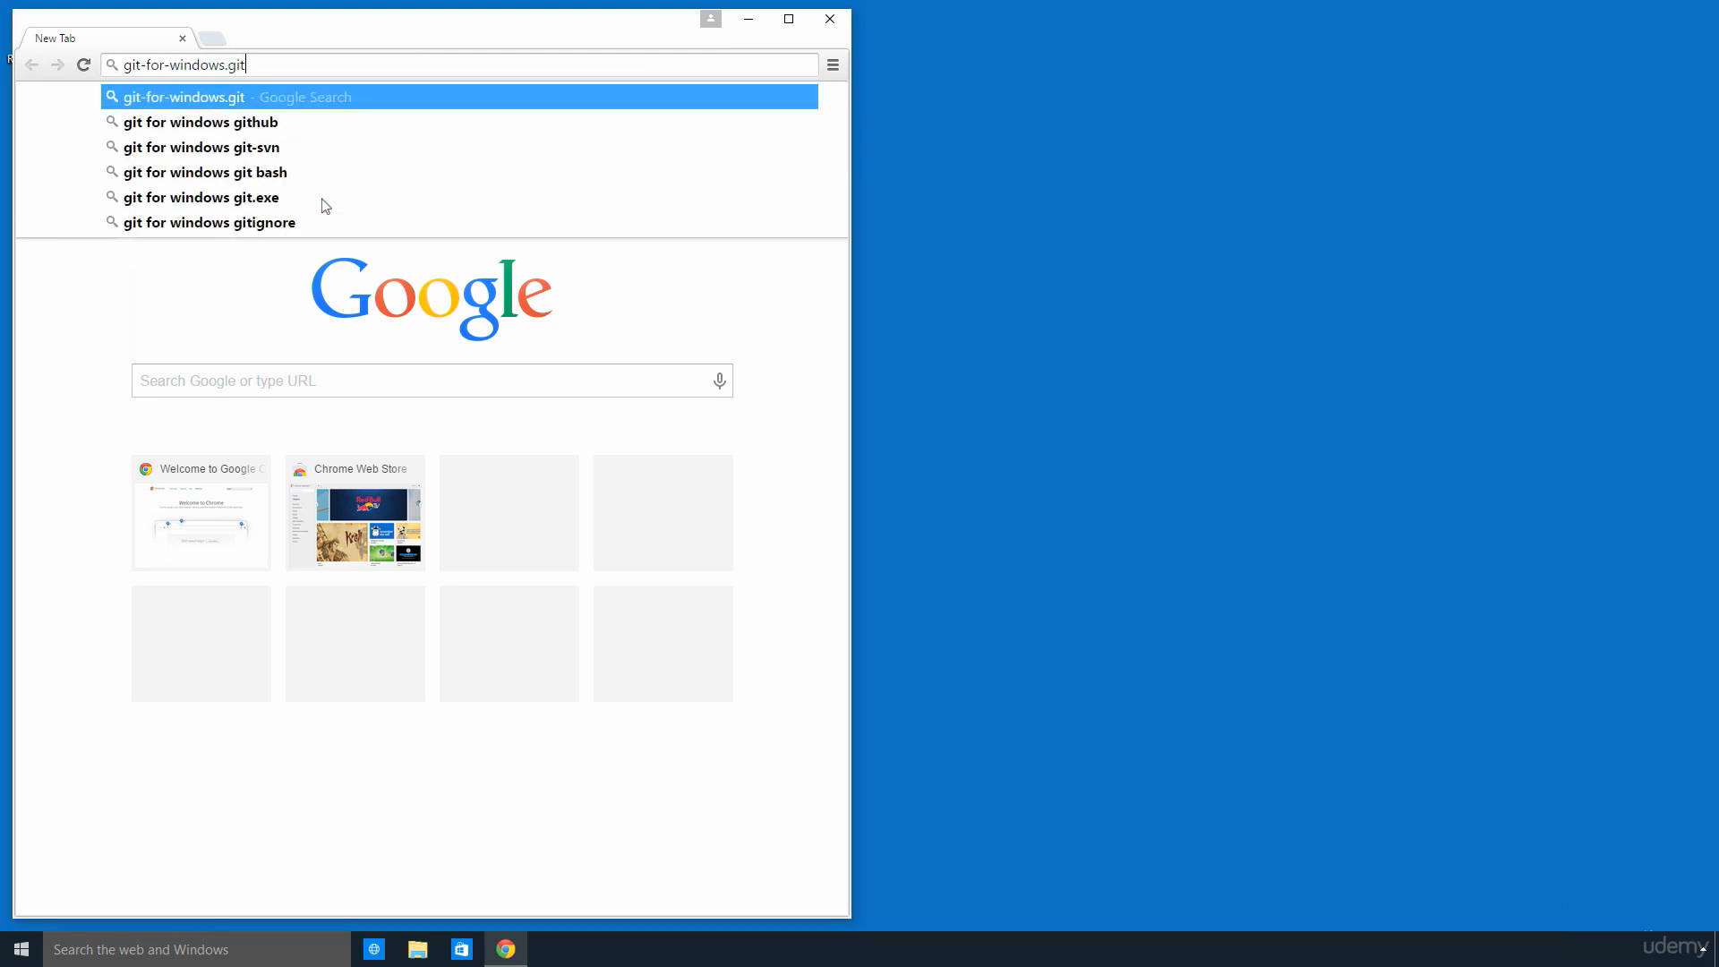
type("hub.io")
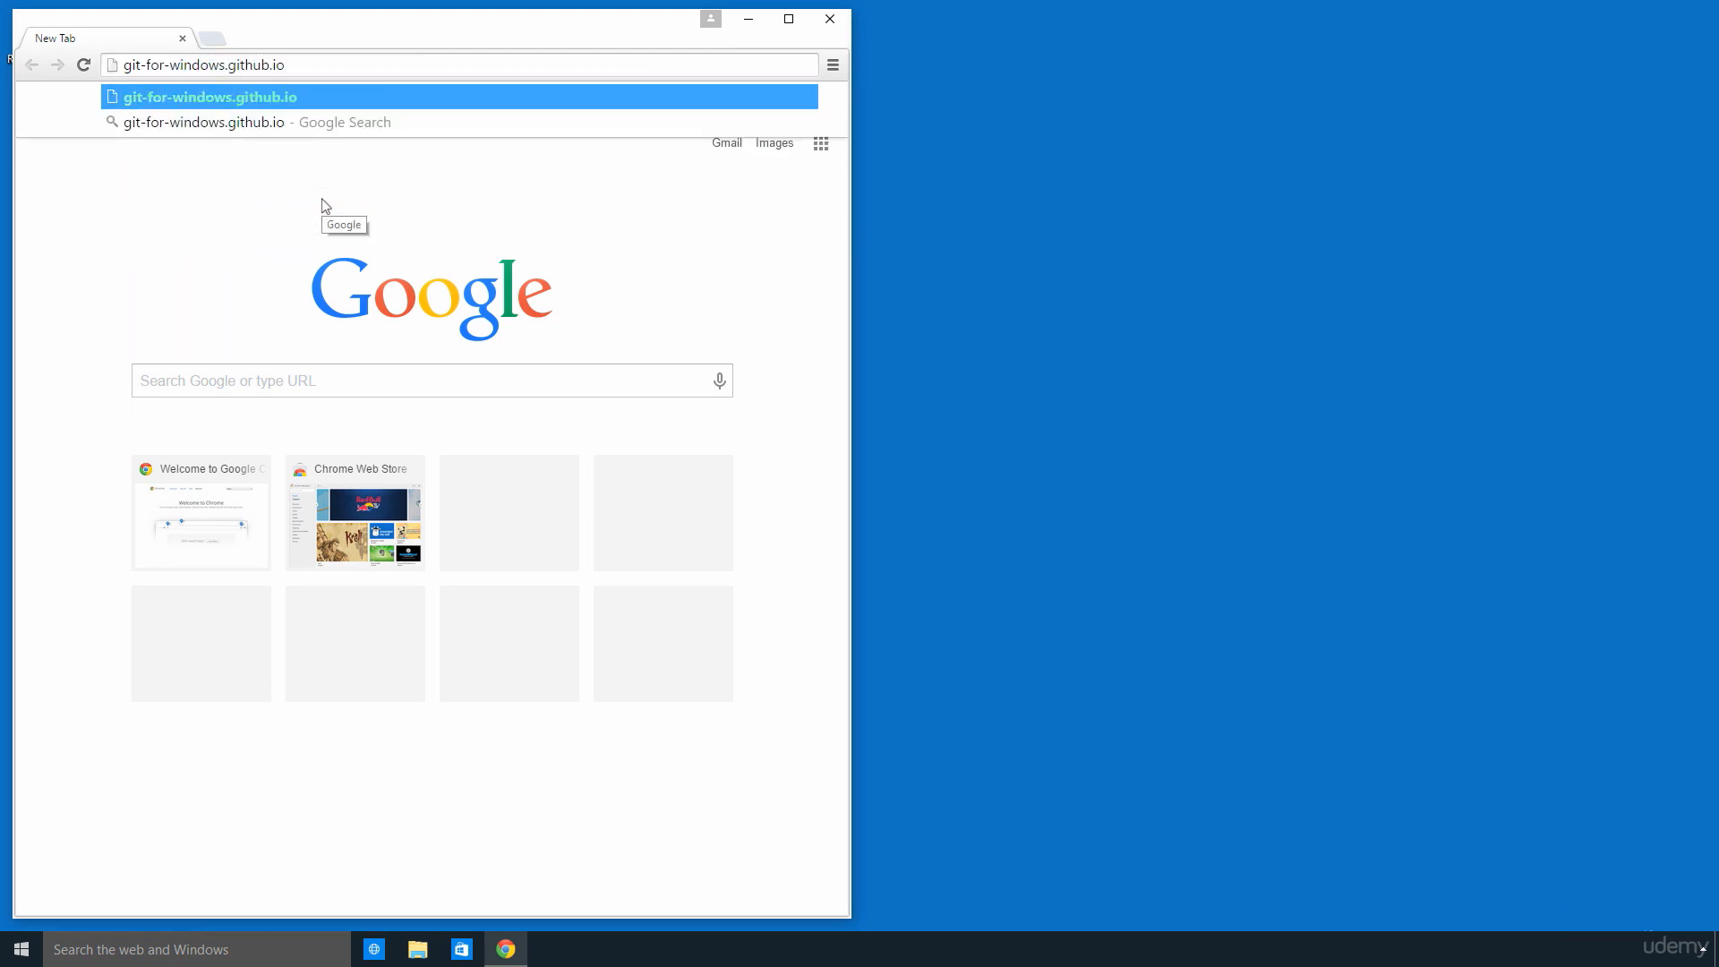
key("Return")
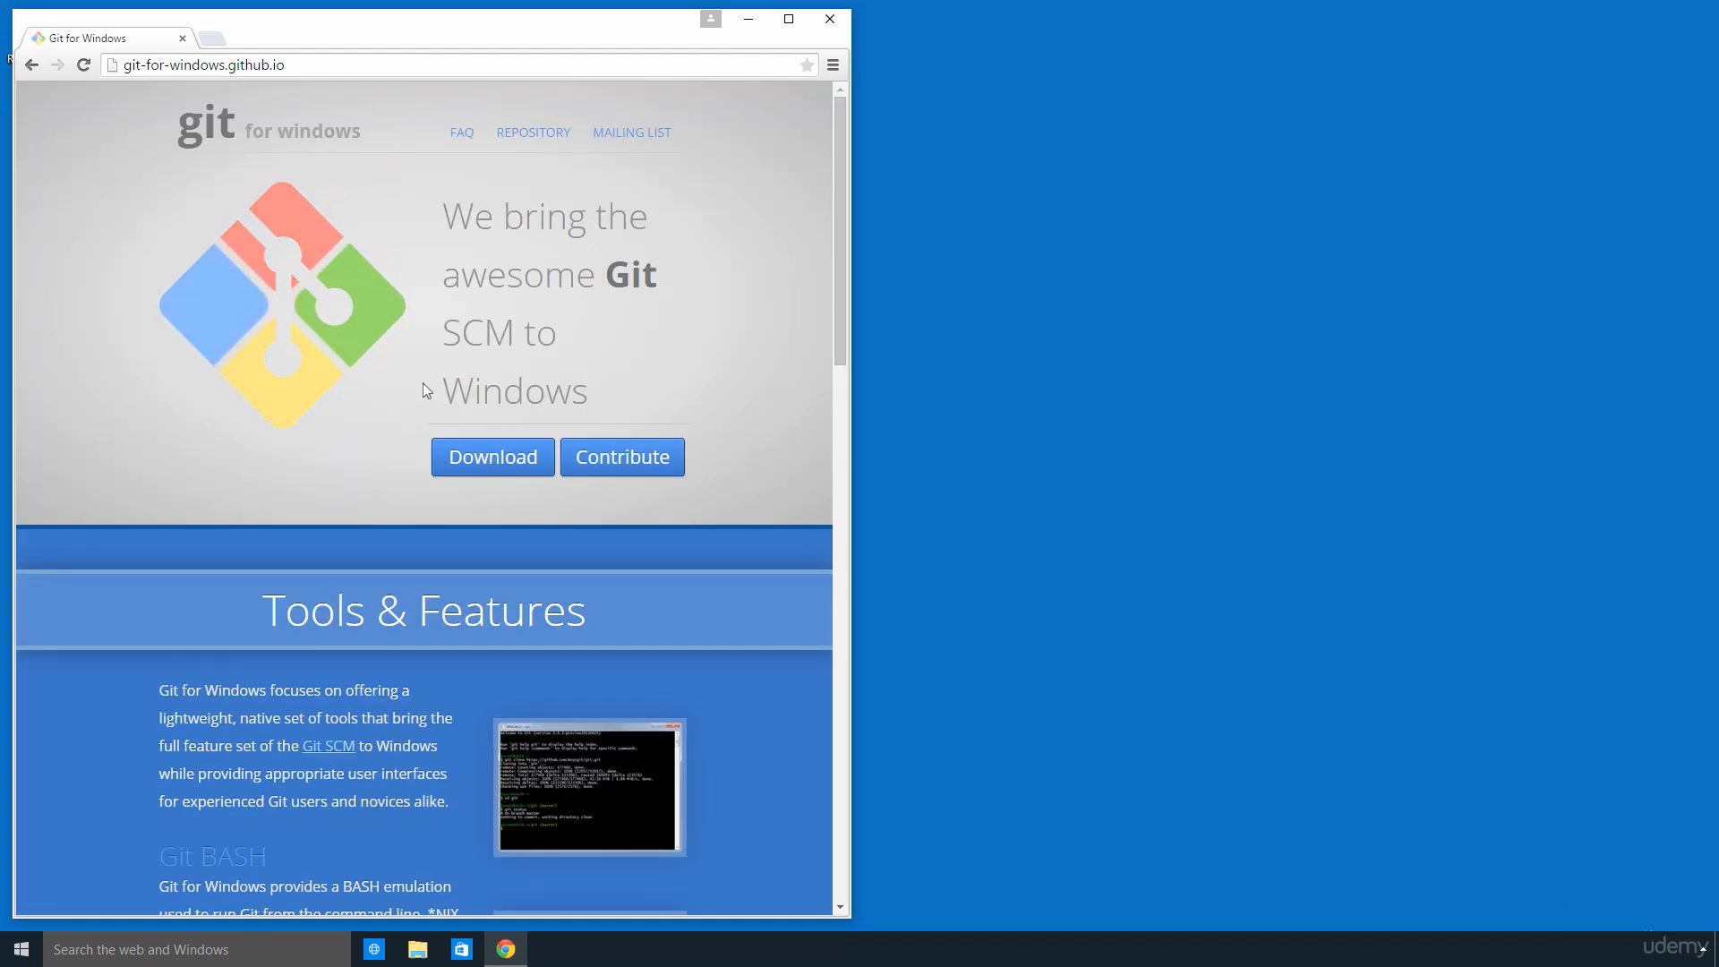
Step: Download Git-2.4.2.1-release-candidate-64-bit.exe from the Git for Windows releases page and run it, allowing changes to the PC
left_click(449, 458)
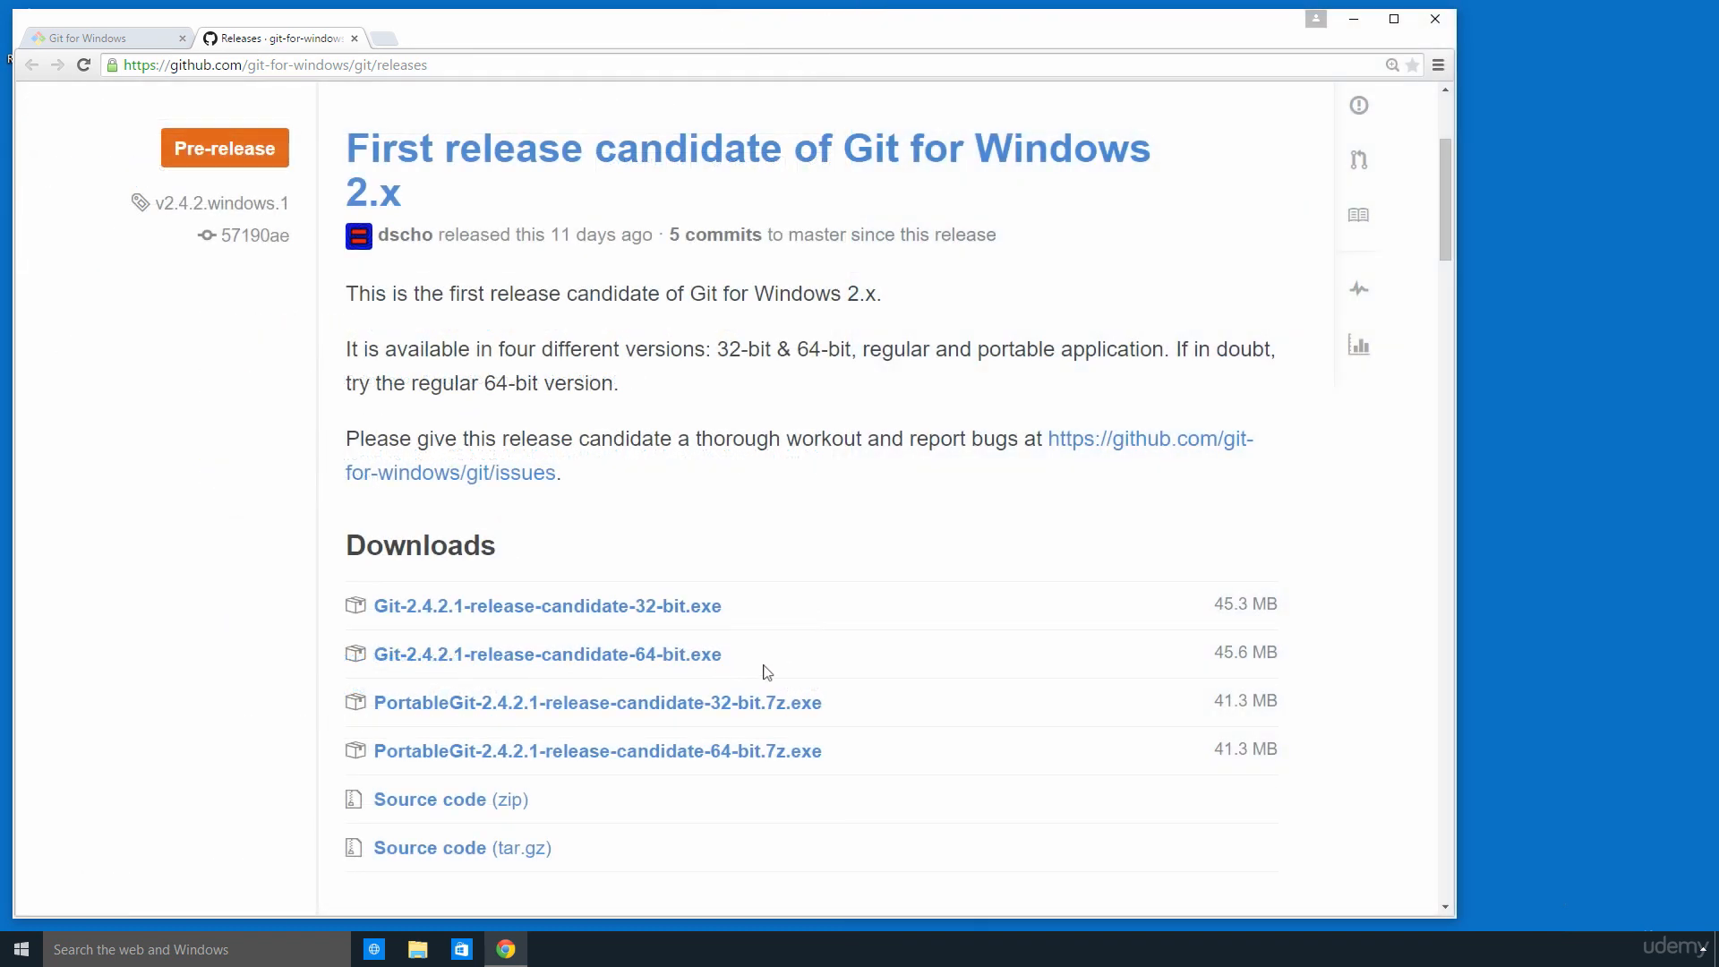
left_click(666, 661)
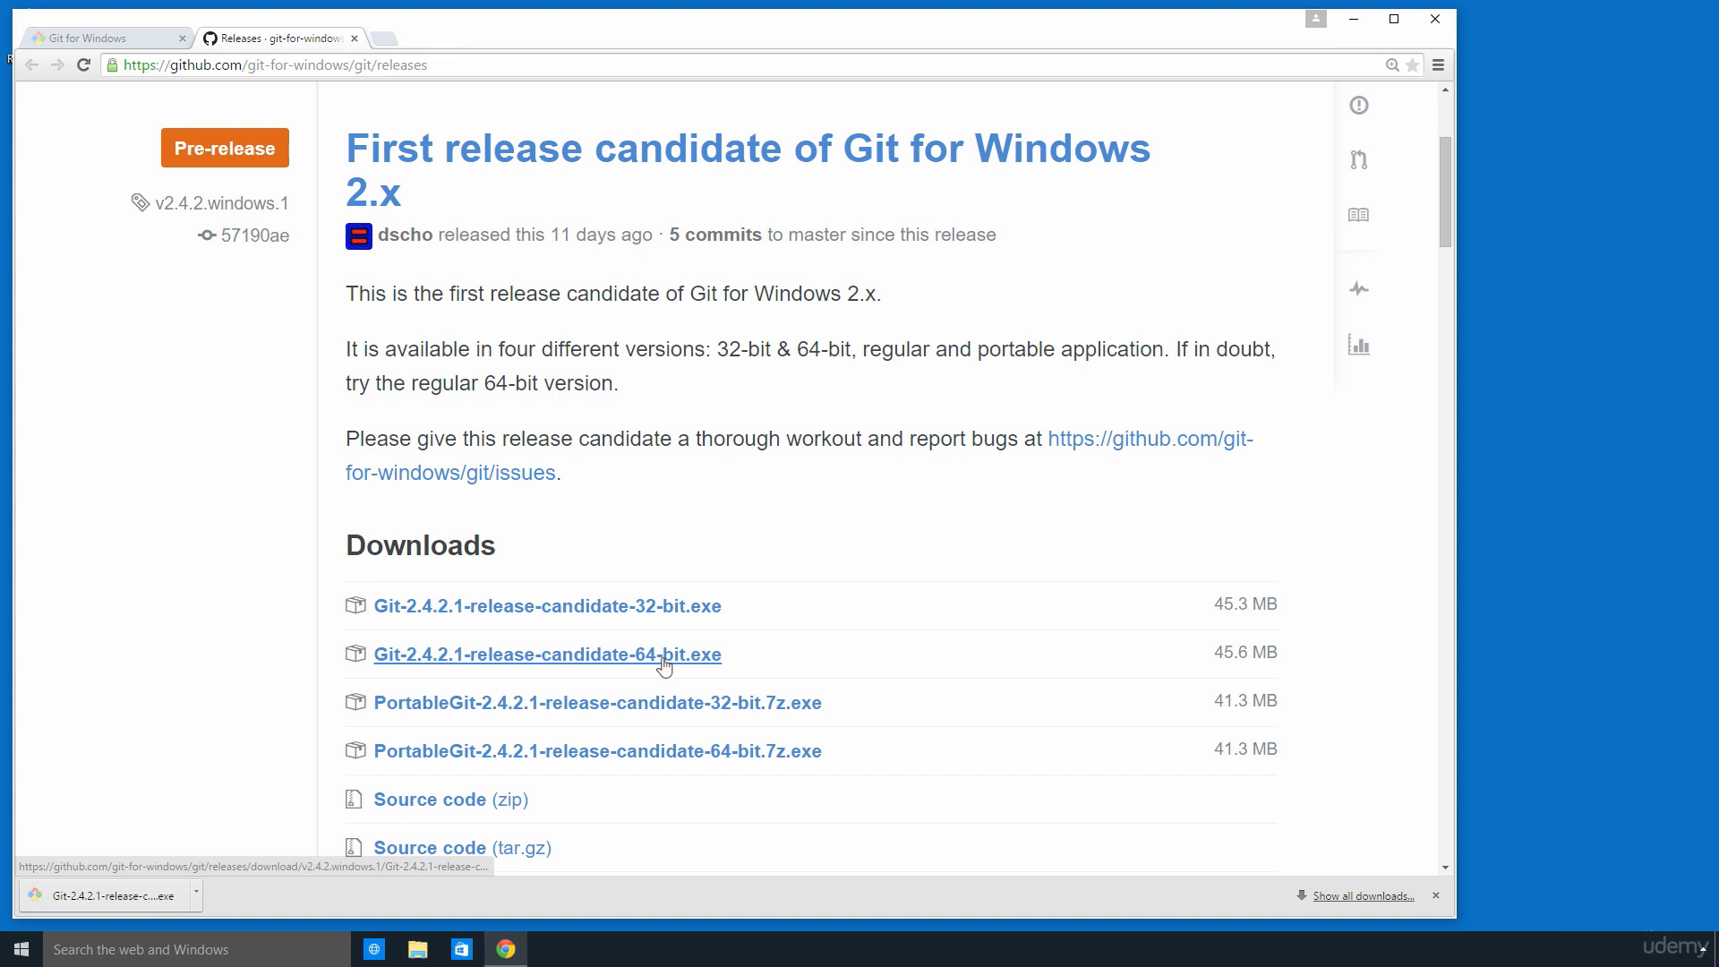
left_click(196, 893)
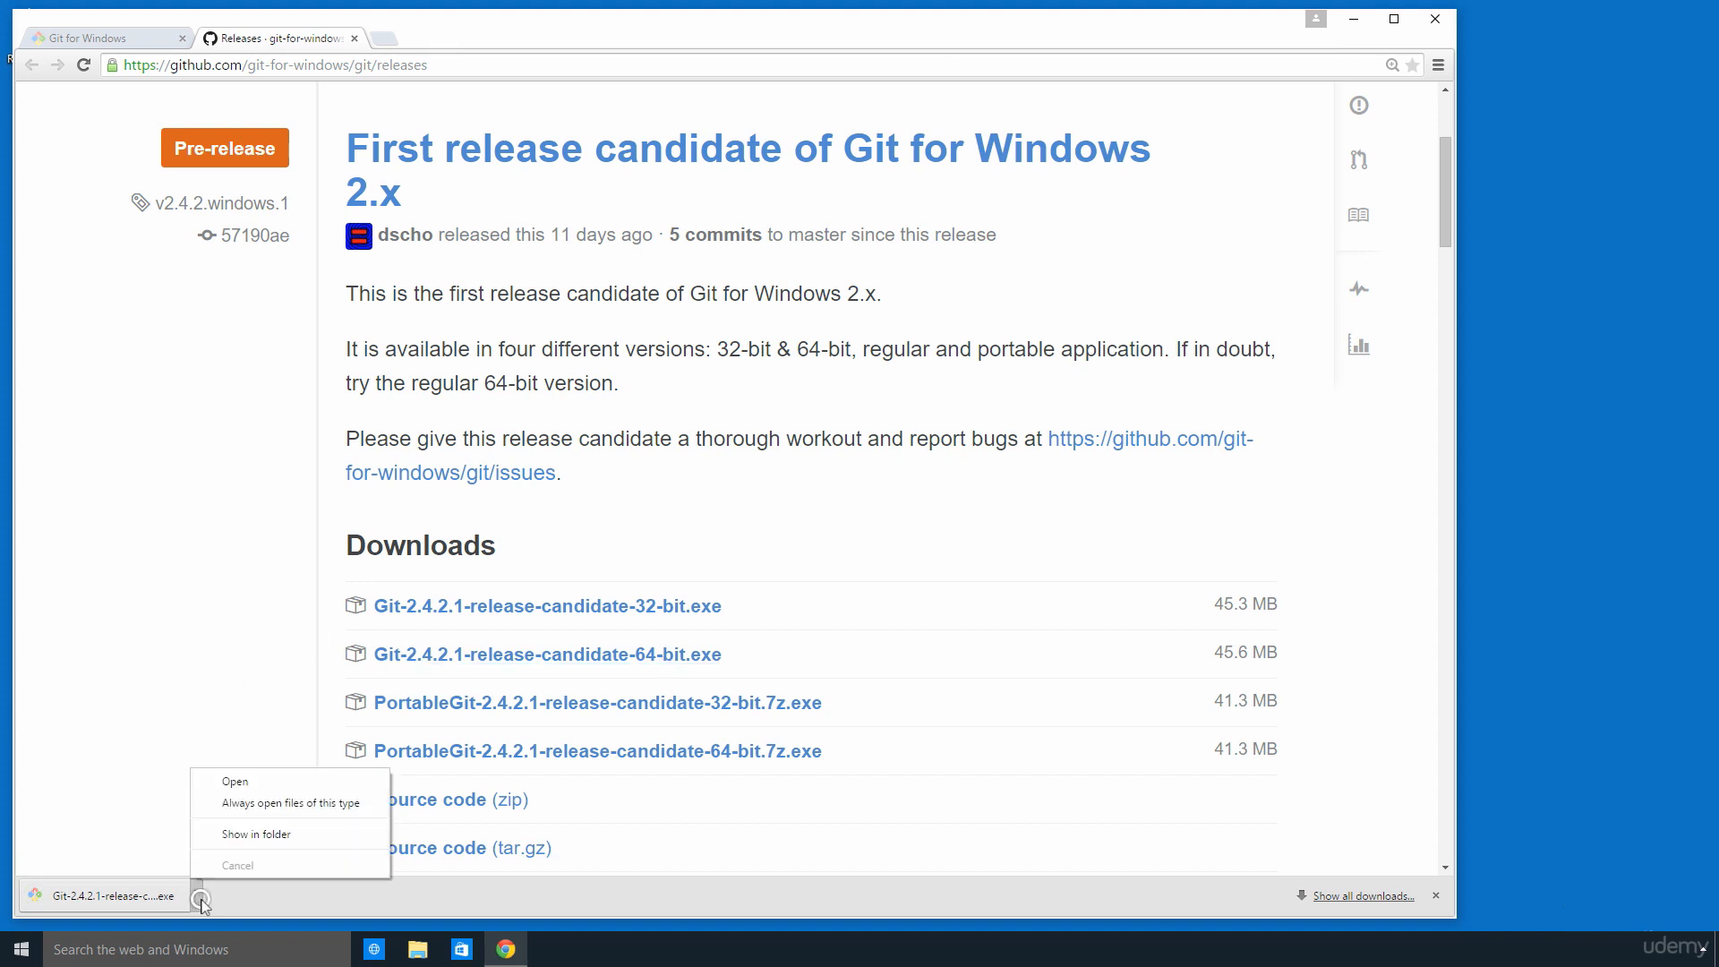
left_click(232, 785)
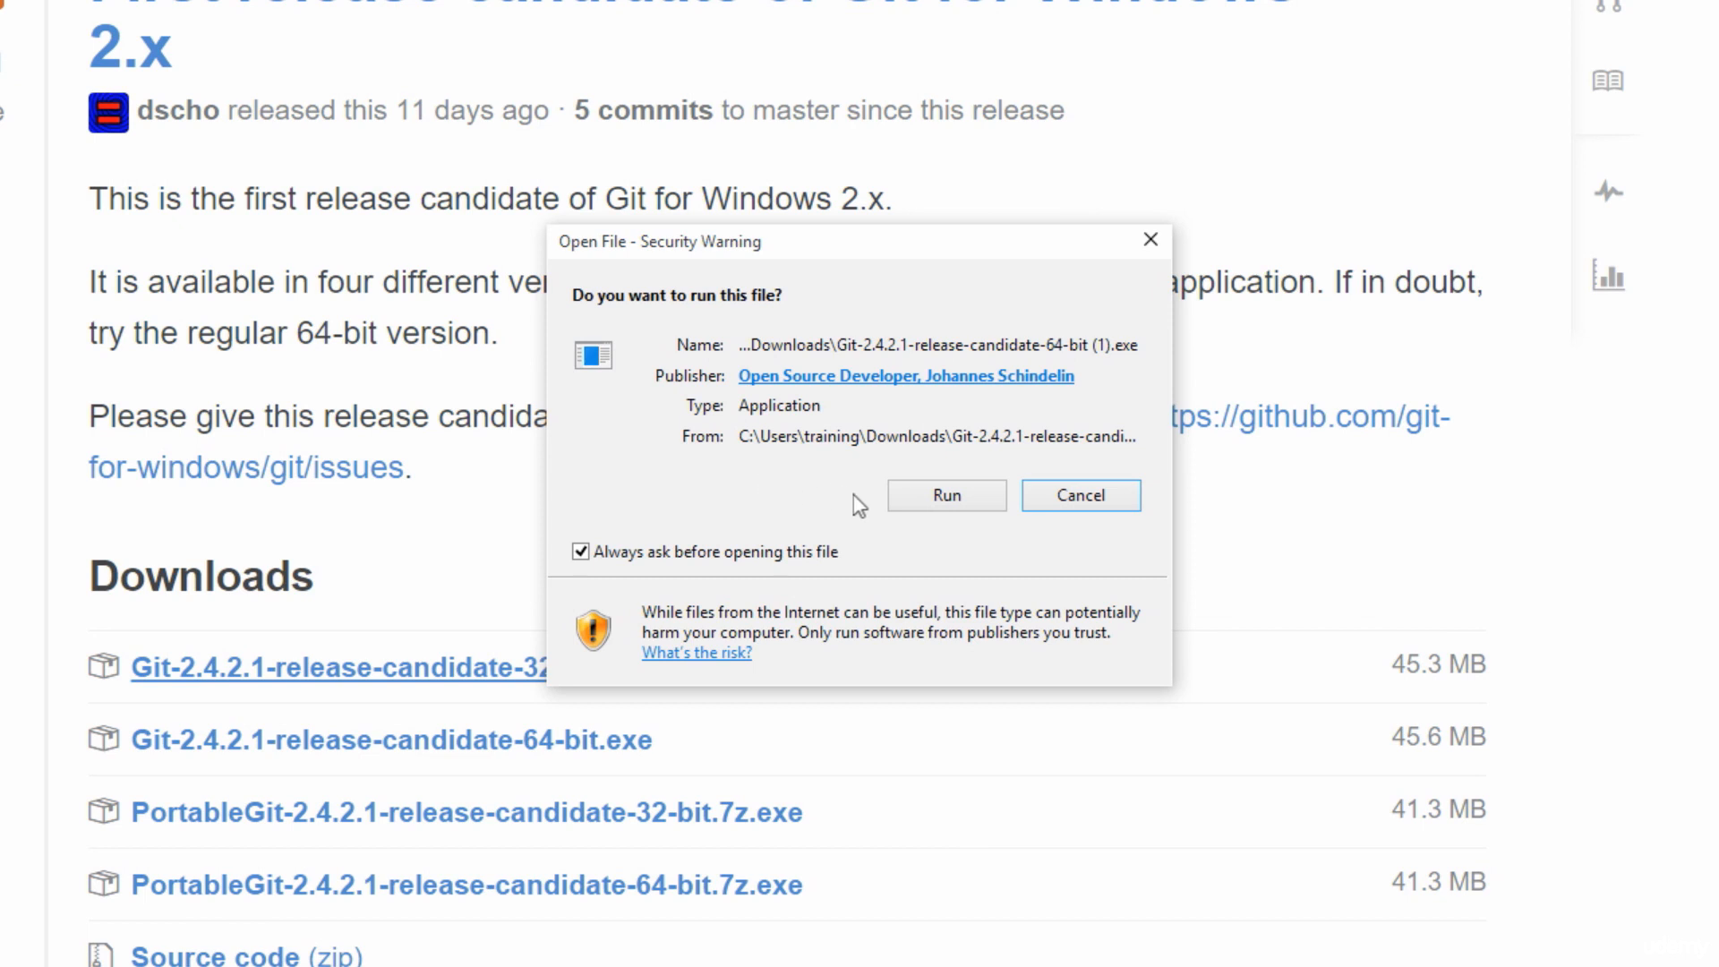
left_click(947, 502)
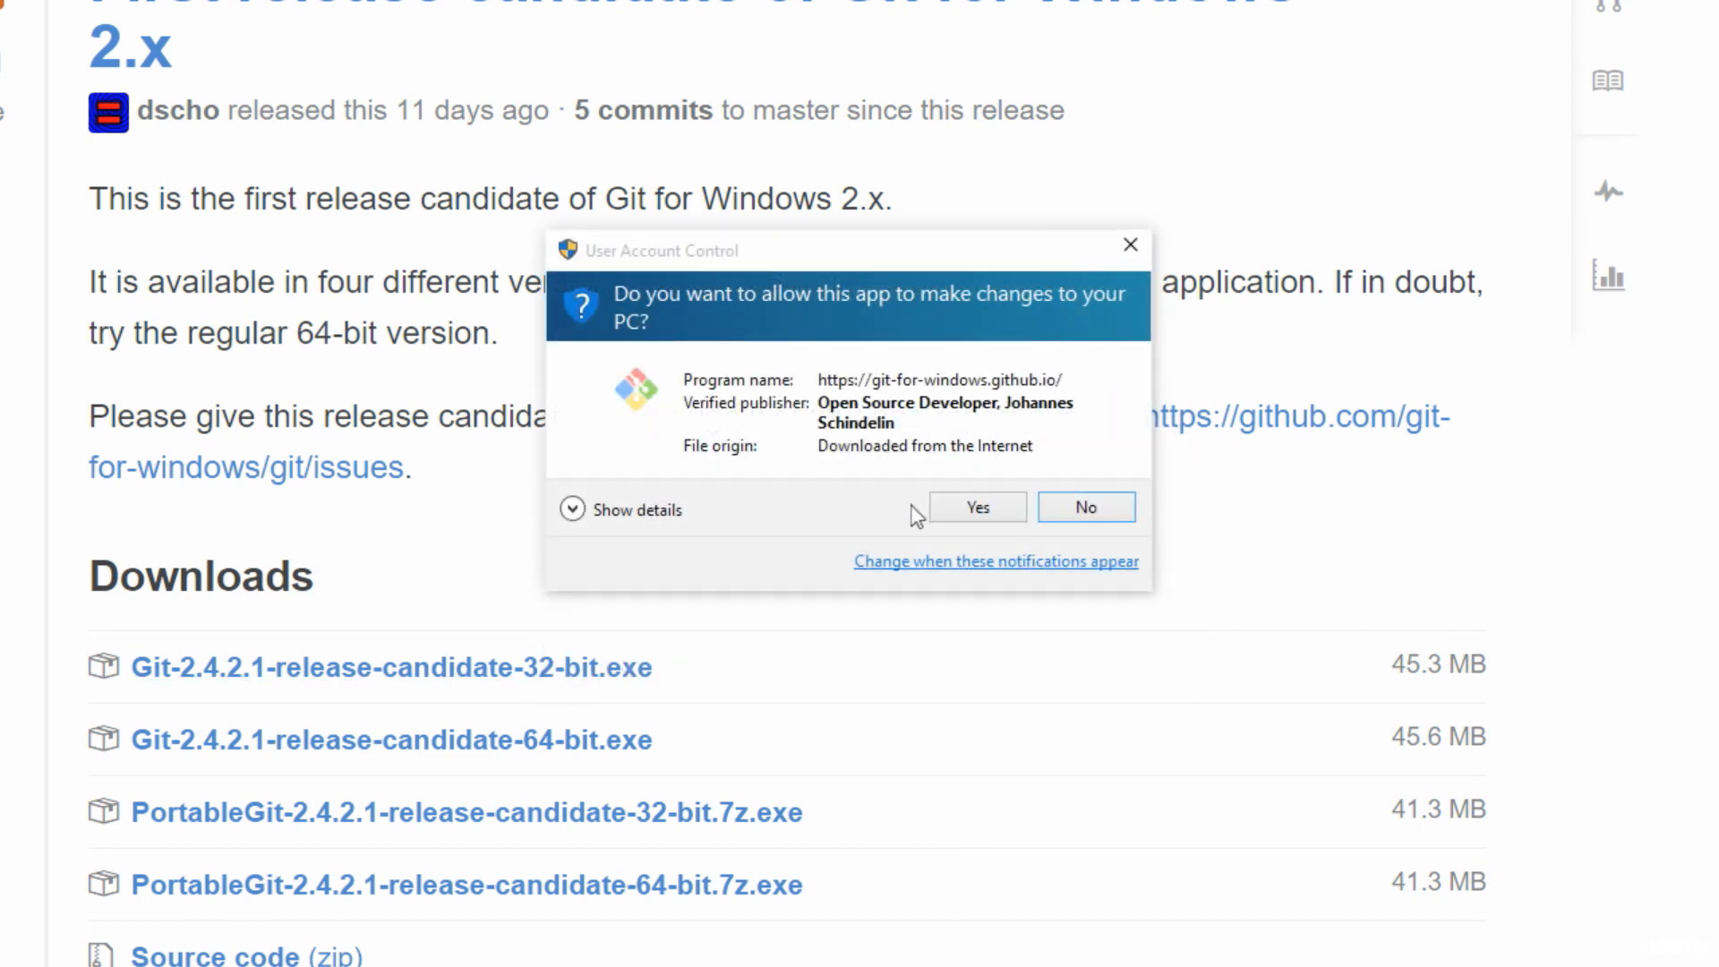
left_click(968, 517)
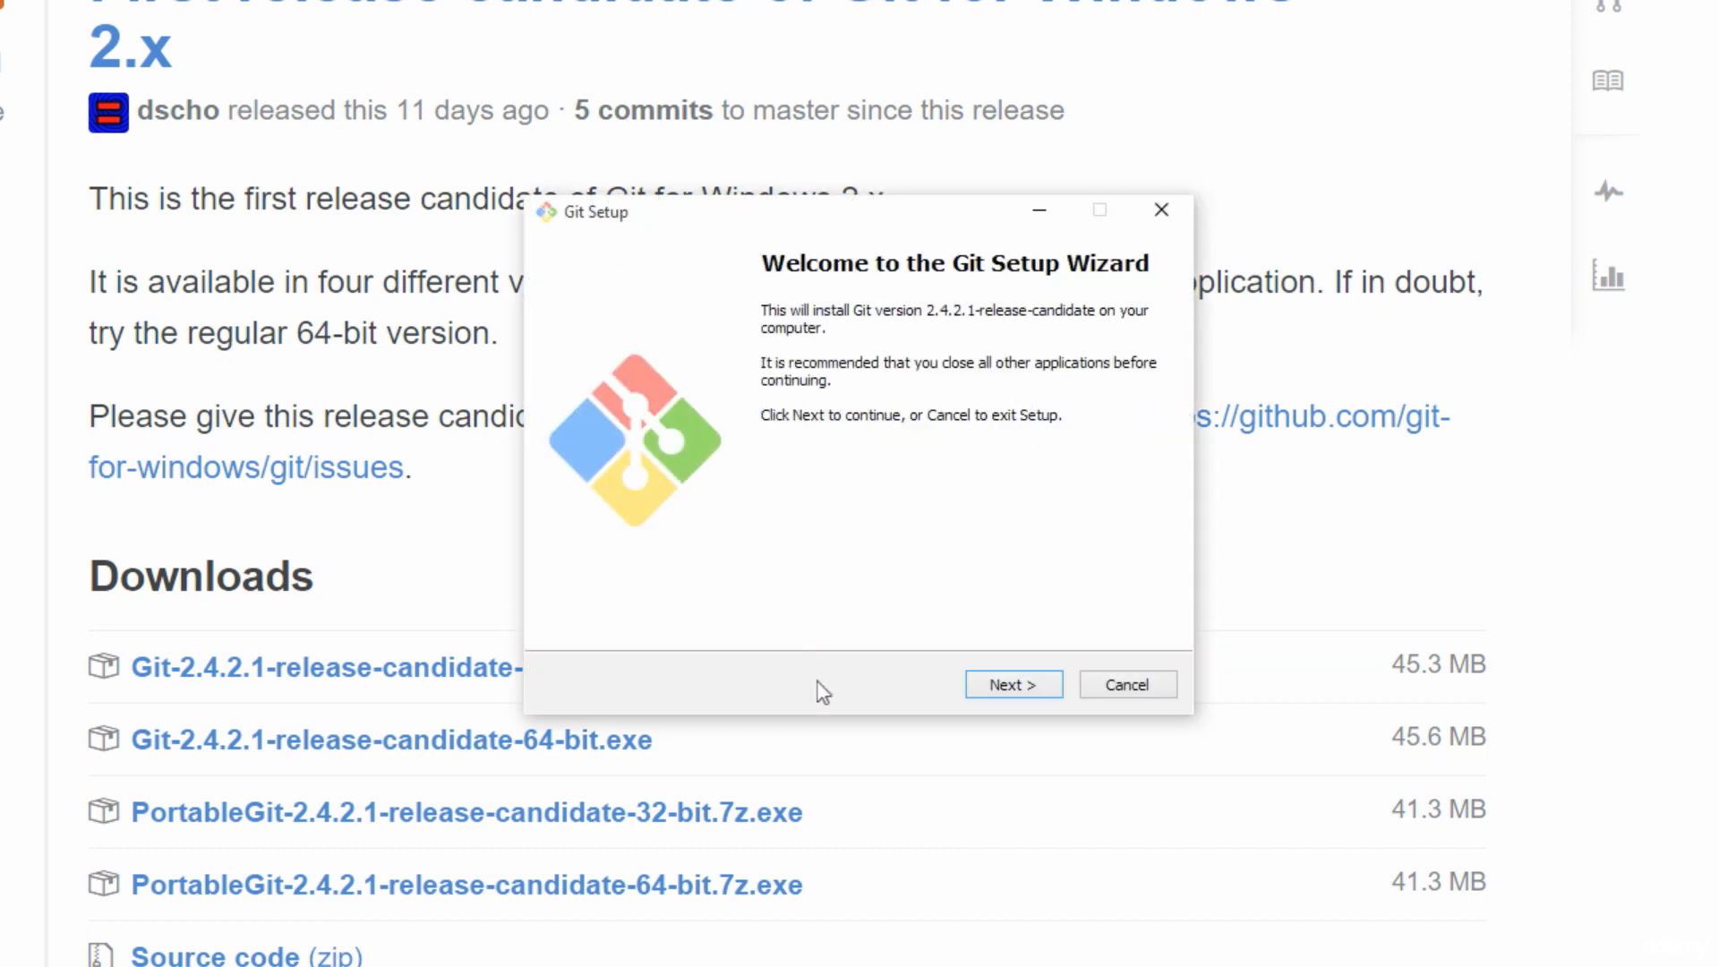
Step: Proceed past the GNU General Public License and accept C:\Program Files\Git as the install location
left_click(1014, 686)
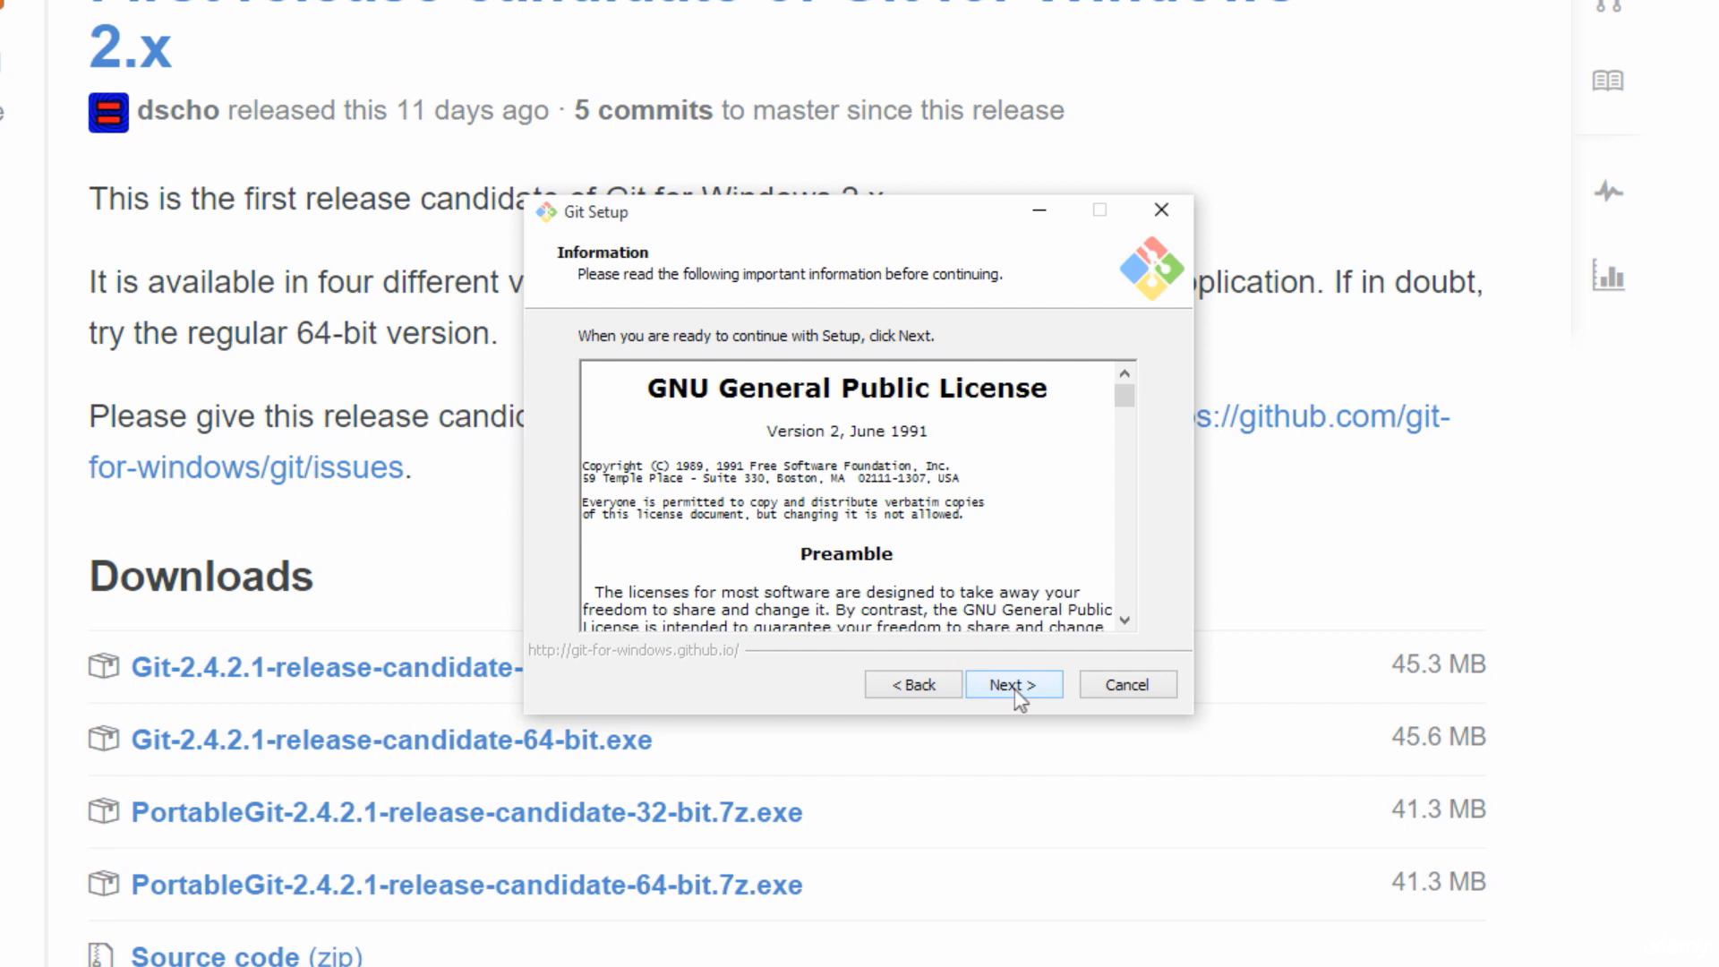
left_click(1014, 688)
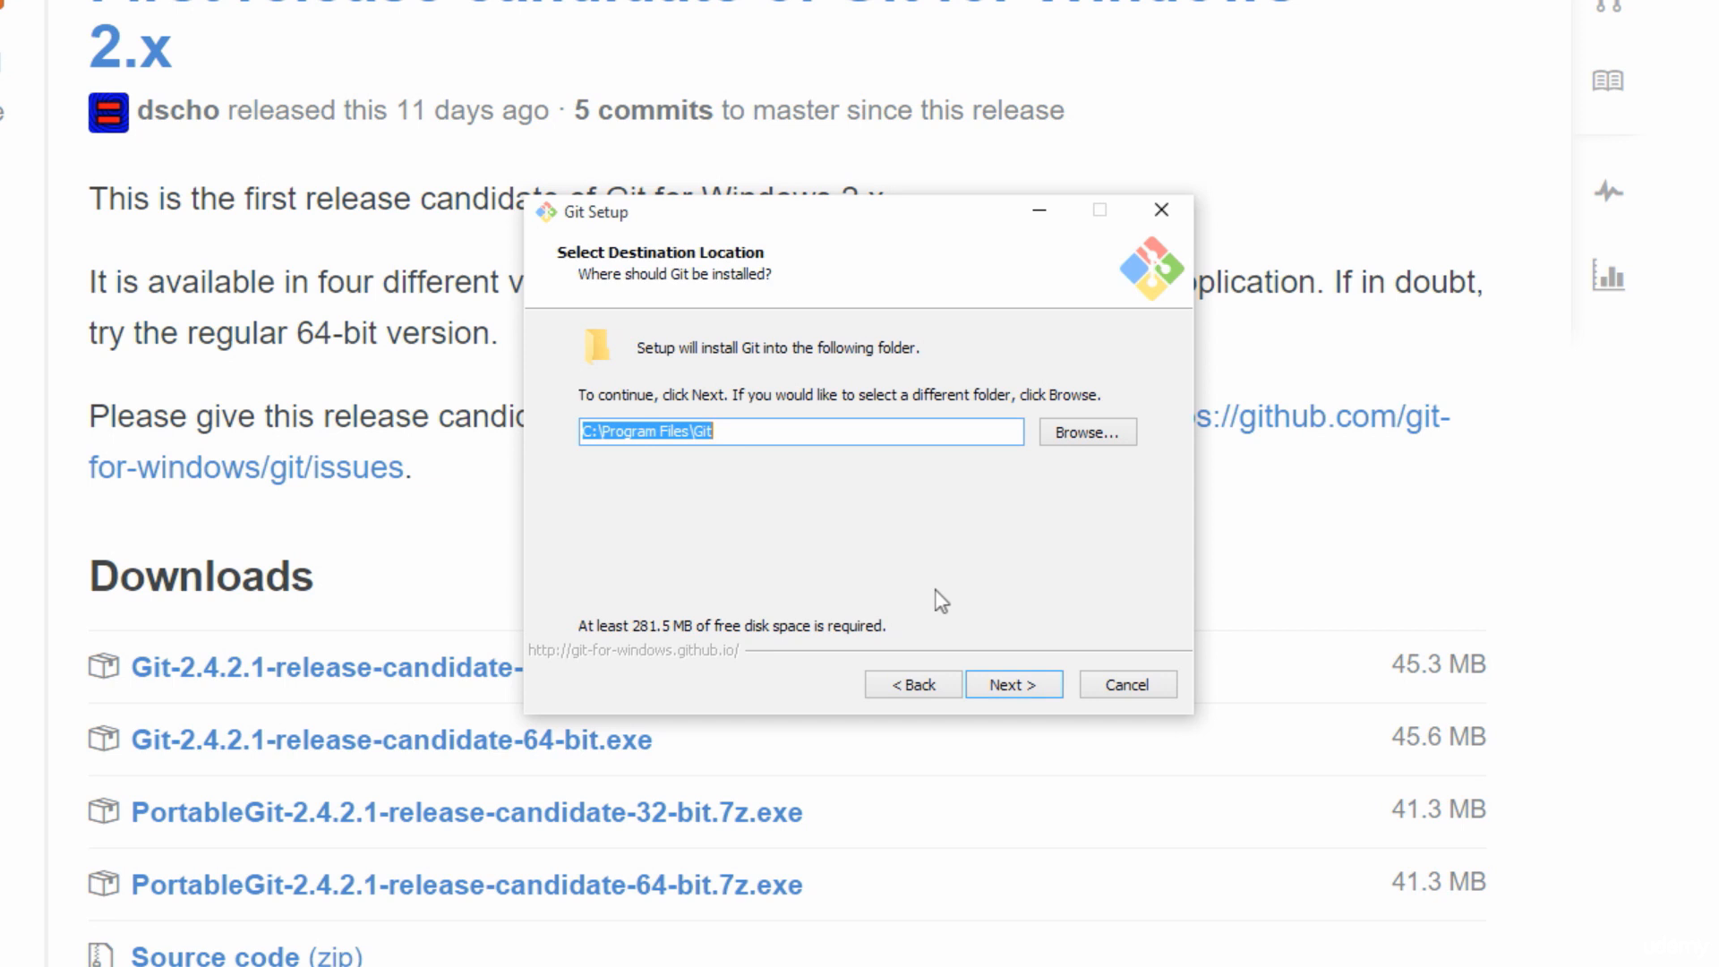
left_click(663, 512)
left_click(1046, 686)
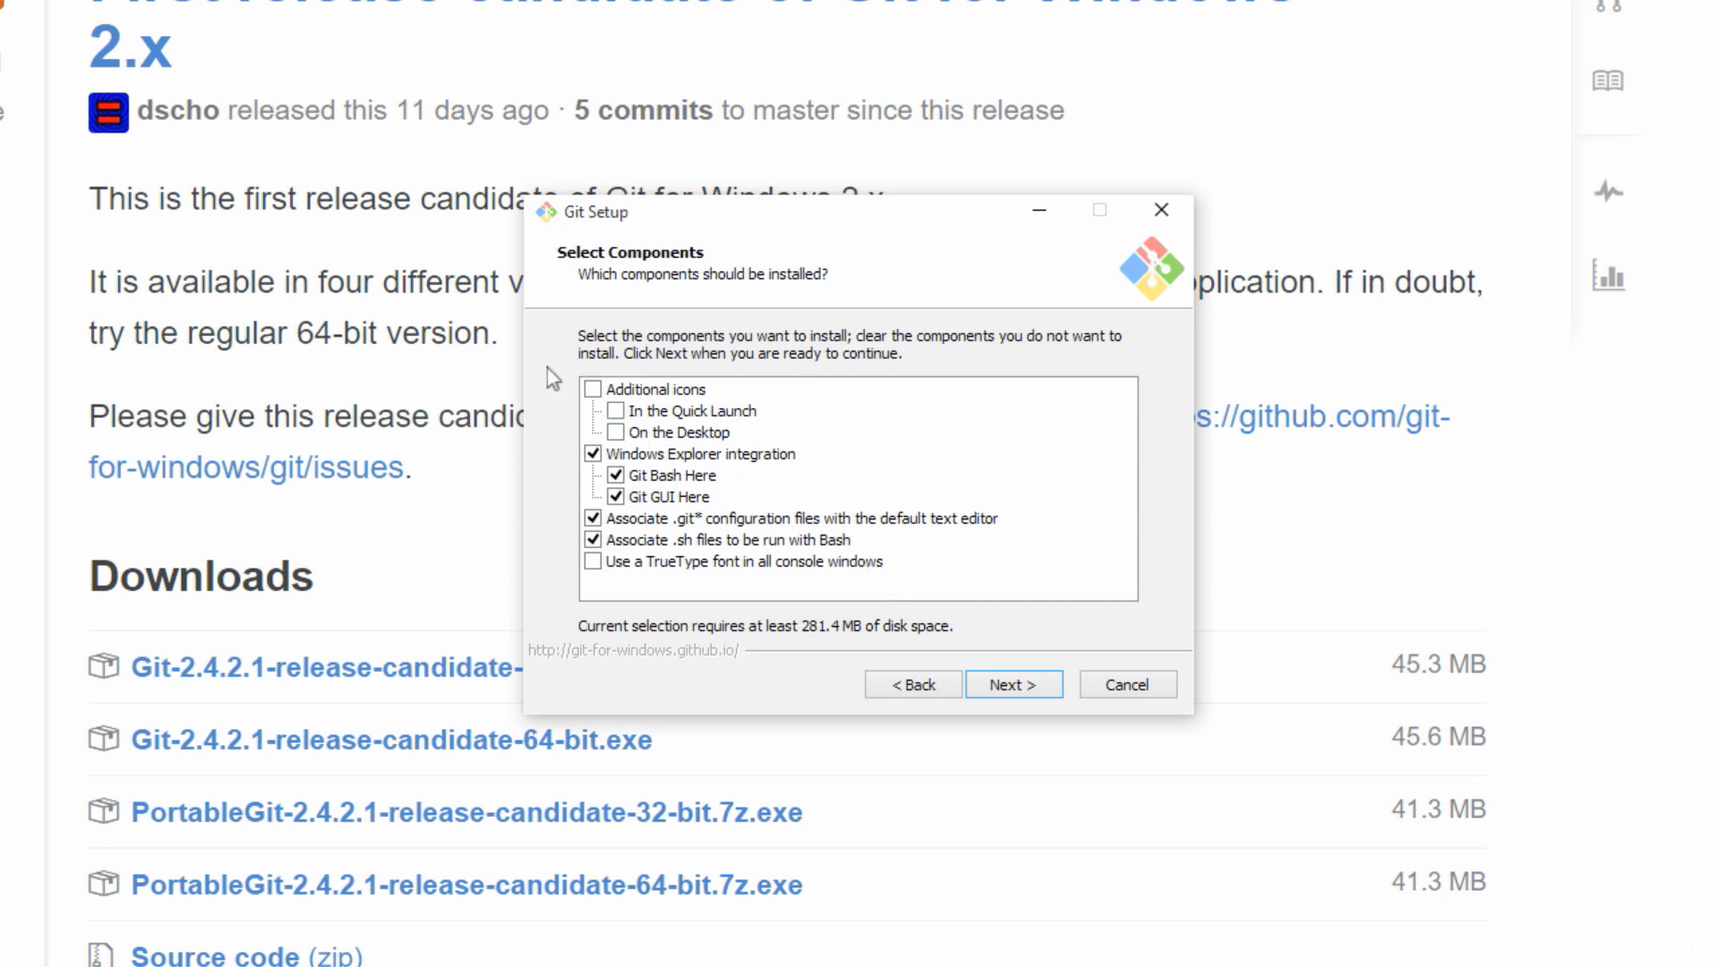
Step: Include the Additional icons component for the Quick Launch and desktop, and keep Git as the Start Menu folder
left_click(593, 389)
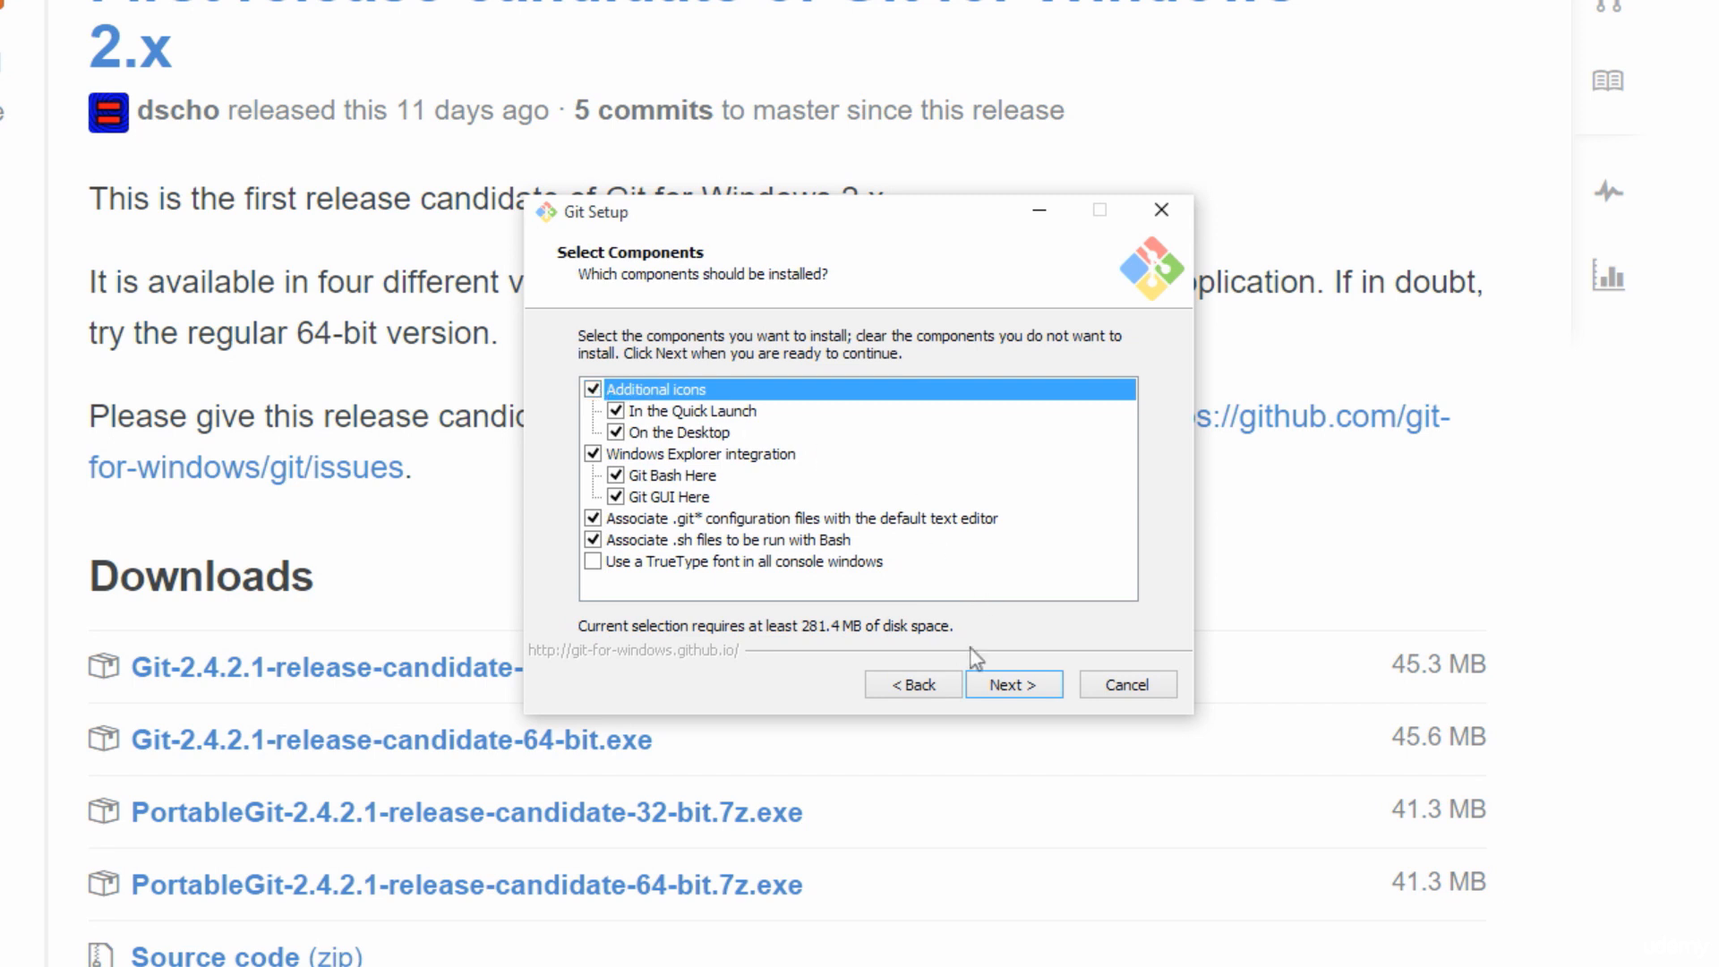
left_click(1023, 693)
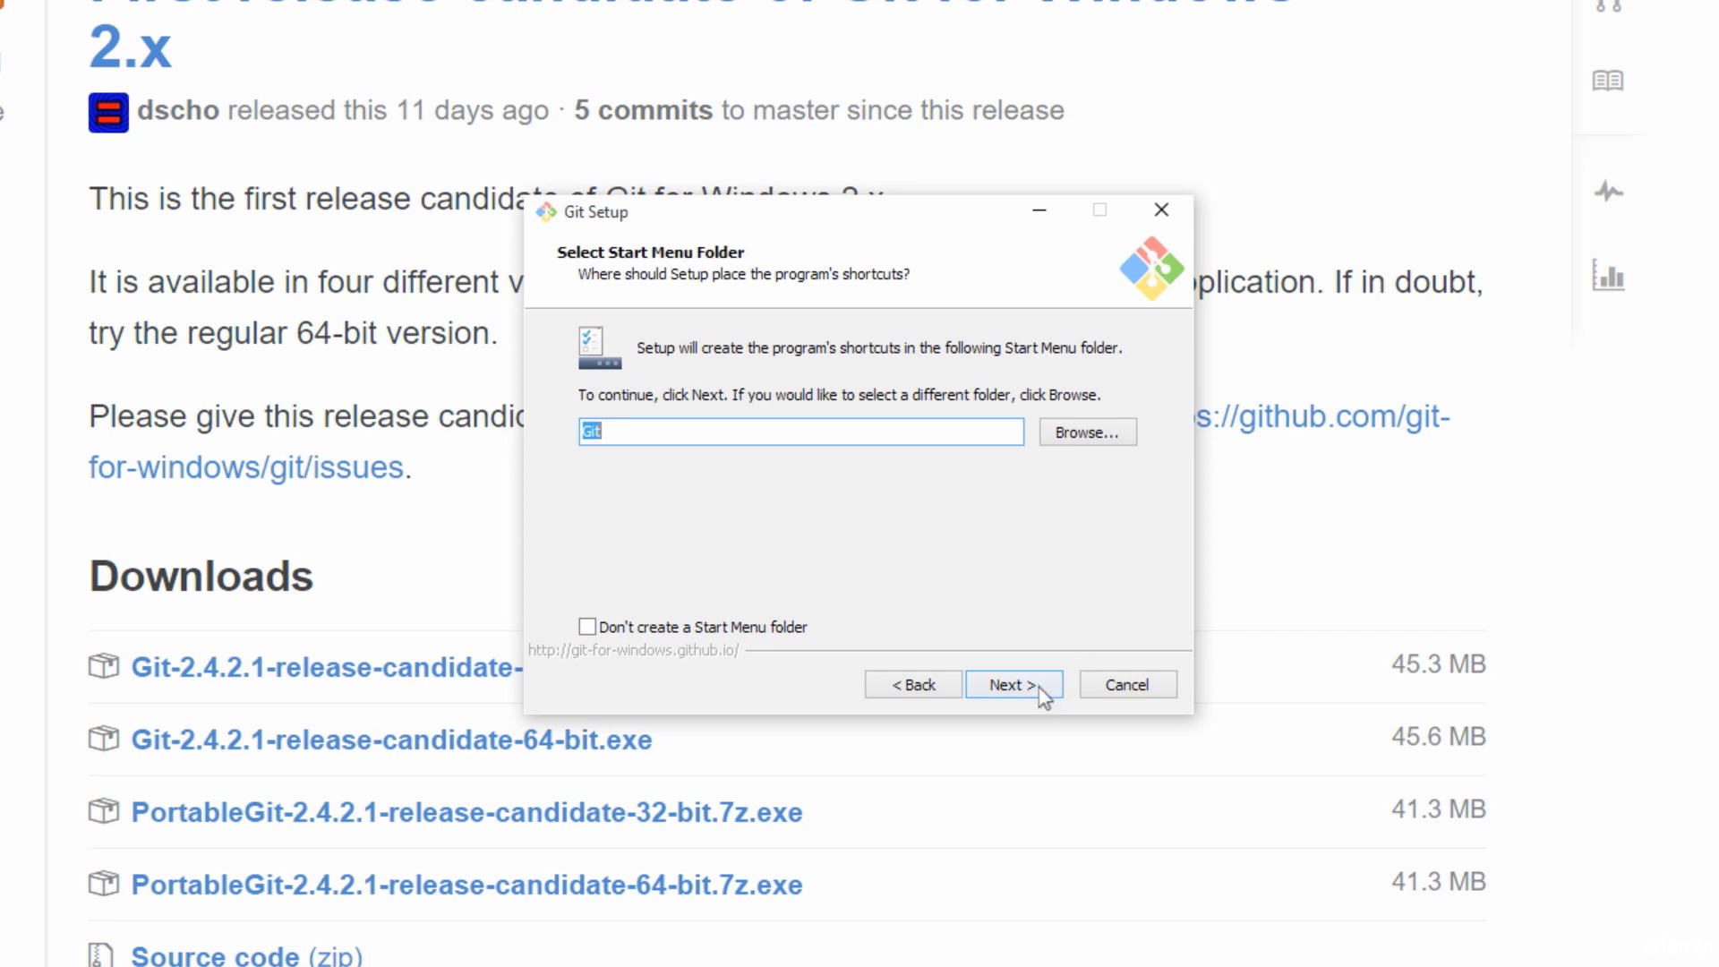
left_click(1013, 685)
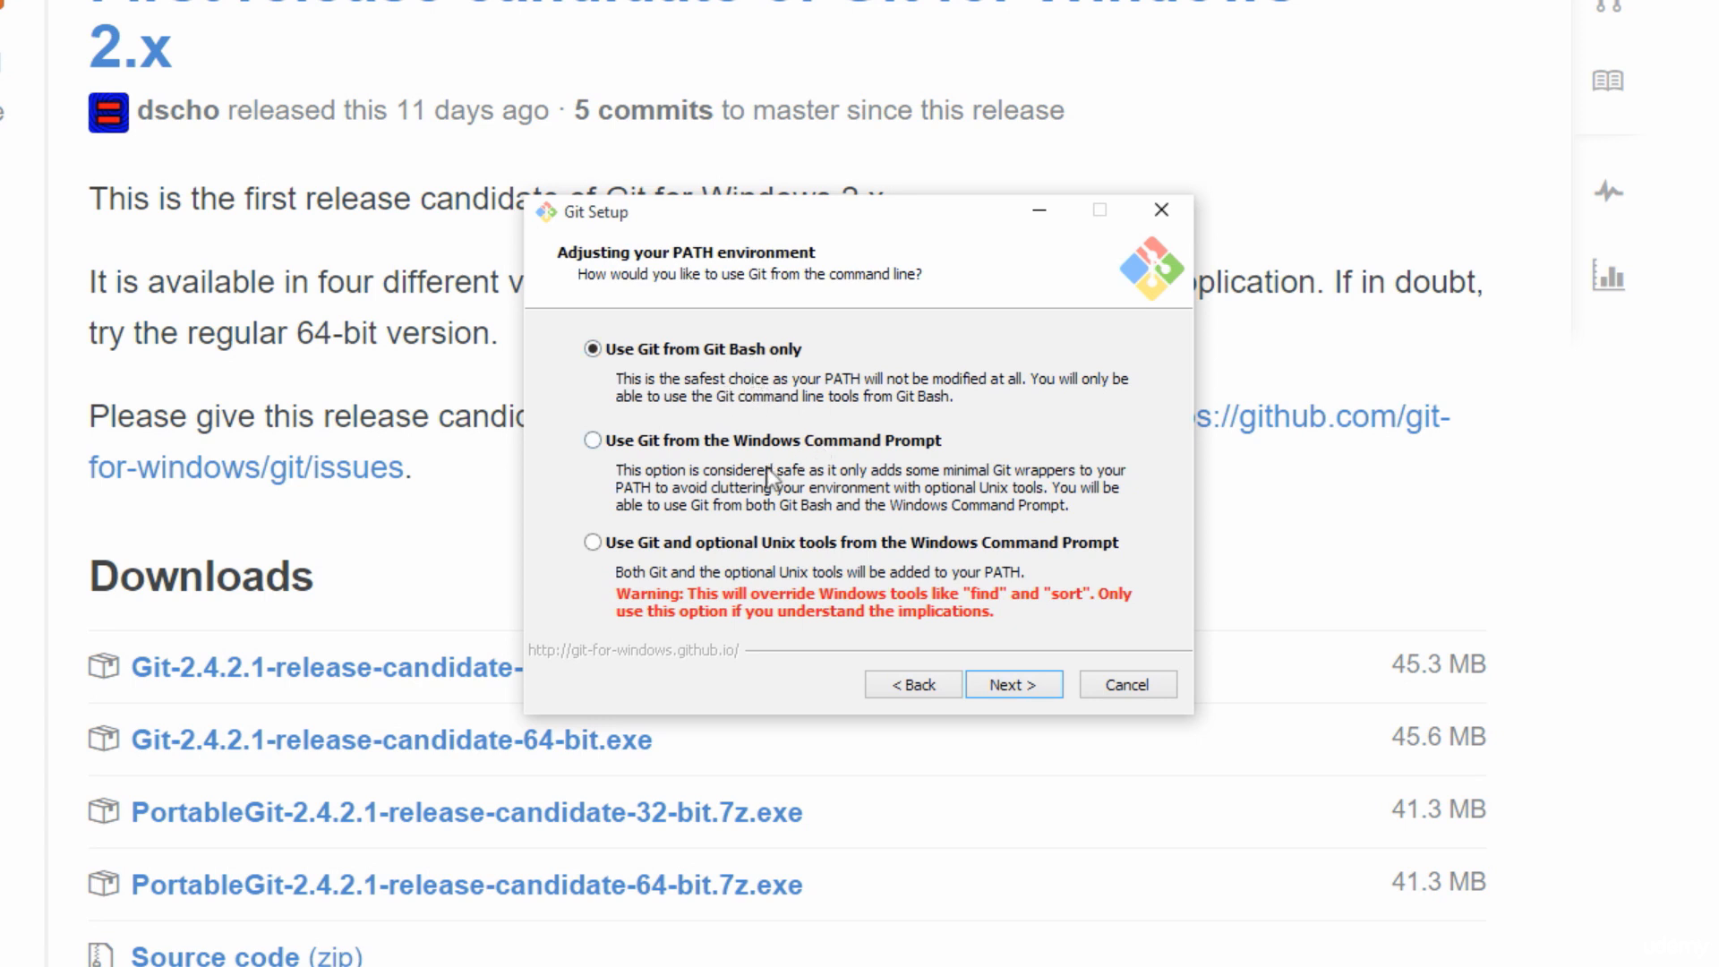
Step: Choose Use Git from the Windows Command Prompt, and set line endings to Checkout as-is, commit Unix-style line endings
left_click(673, 440)
left_click(1011, 686)
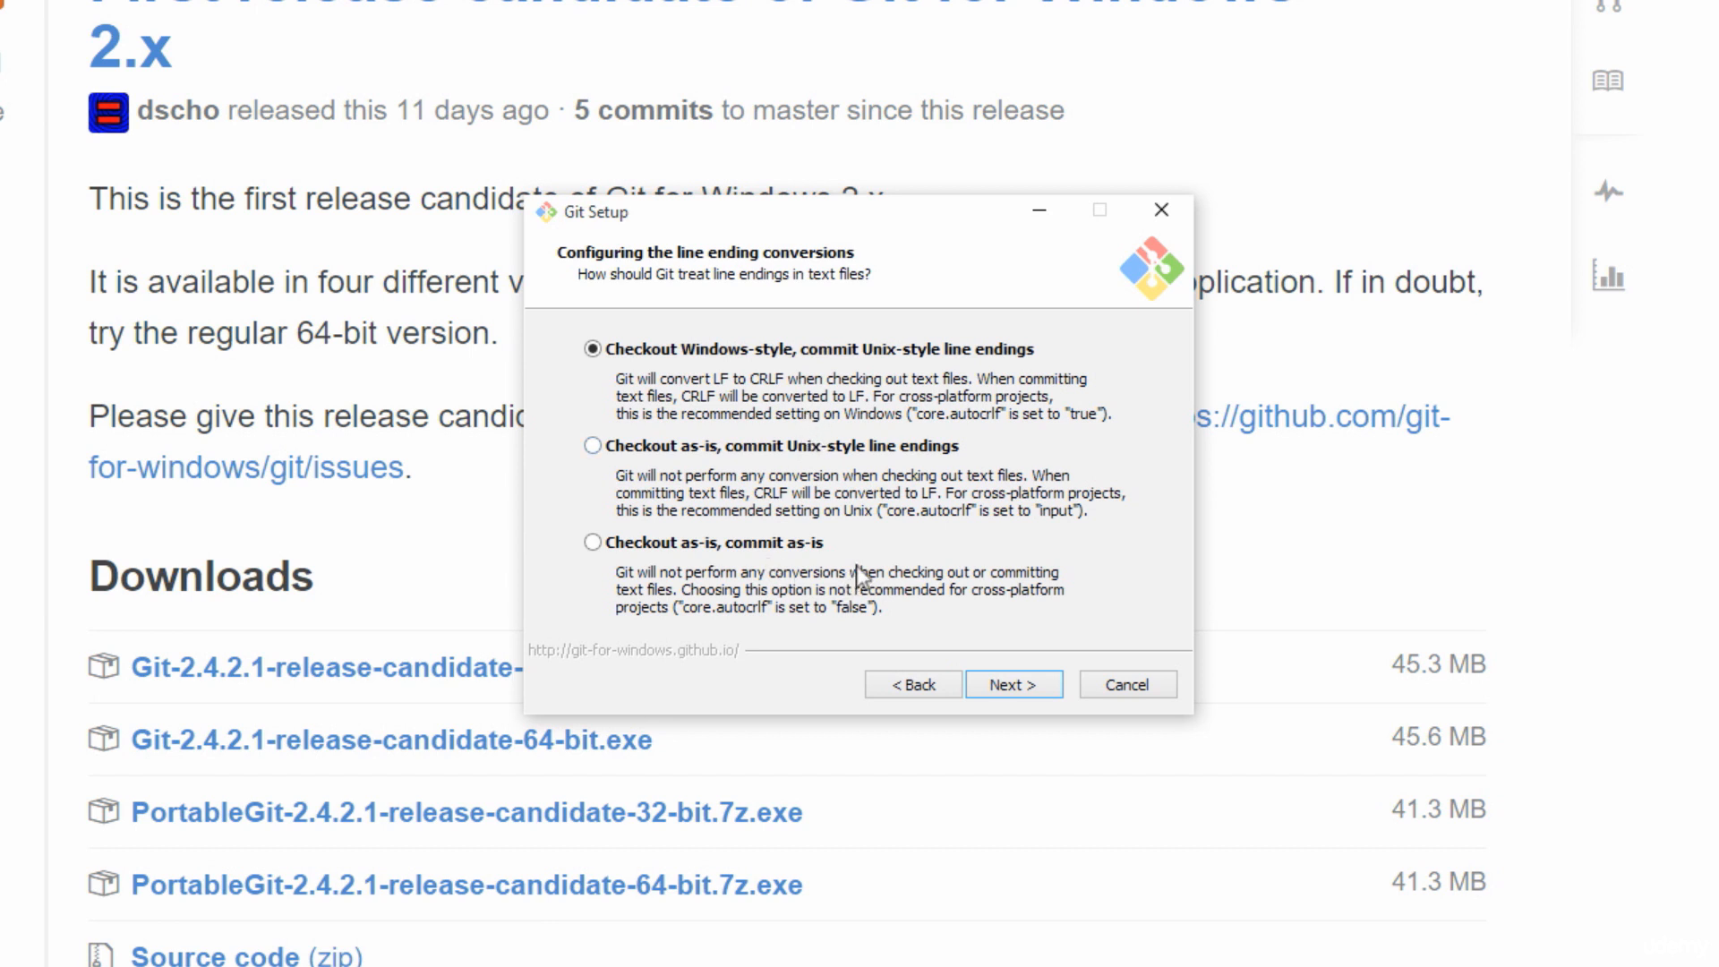
left_click(715, 446)
left_click(1034, 690)
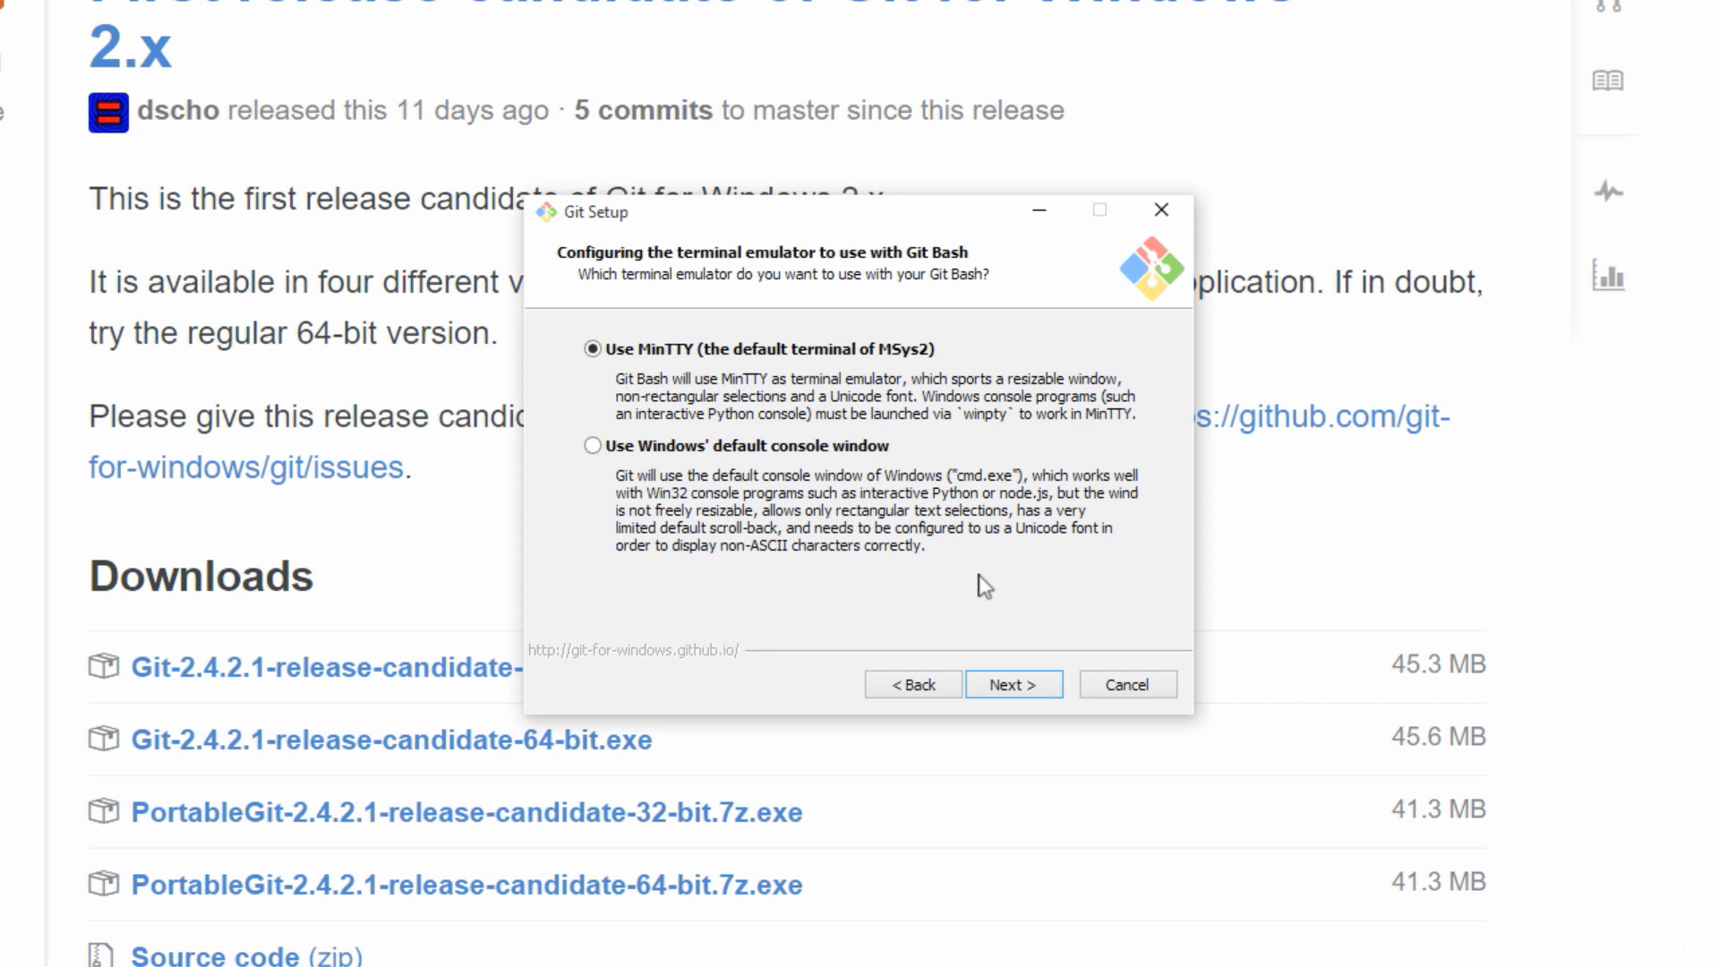
Step: Install Git with MinTTY as the Git Bash terminal emulator and file system caching left disabled
left_click(1012, 695)
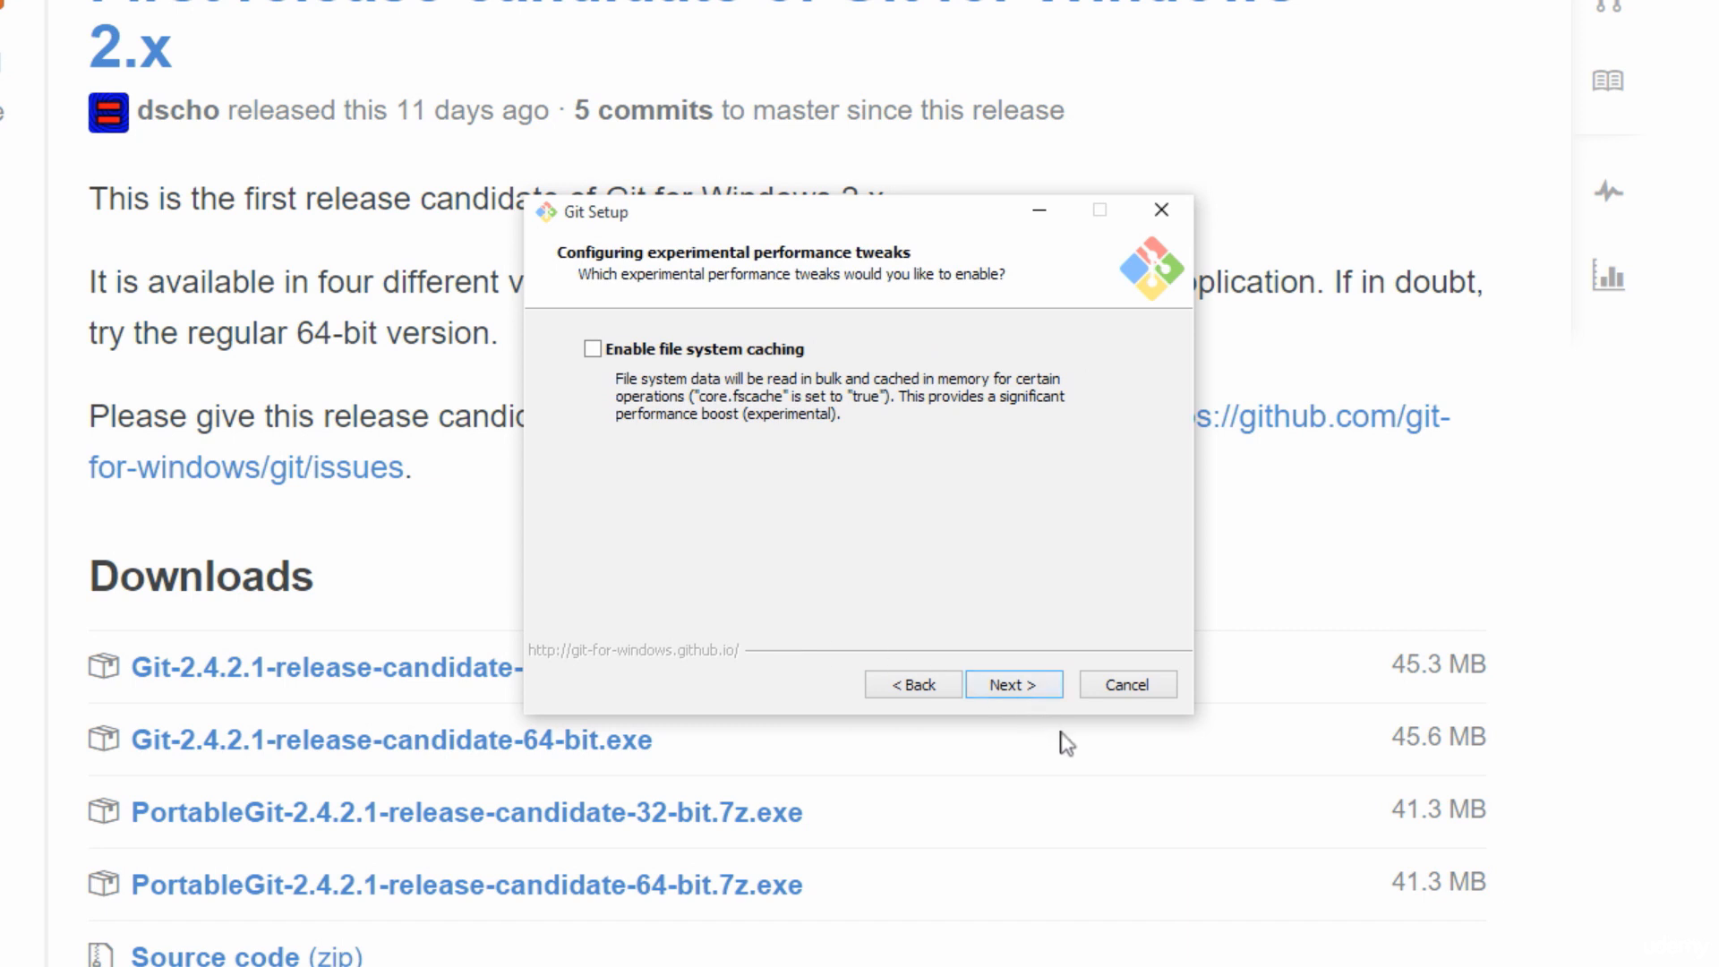
left_click(1043, 688)
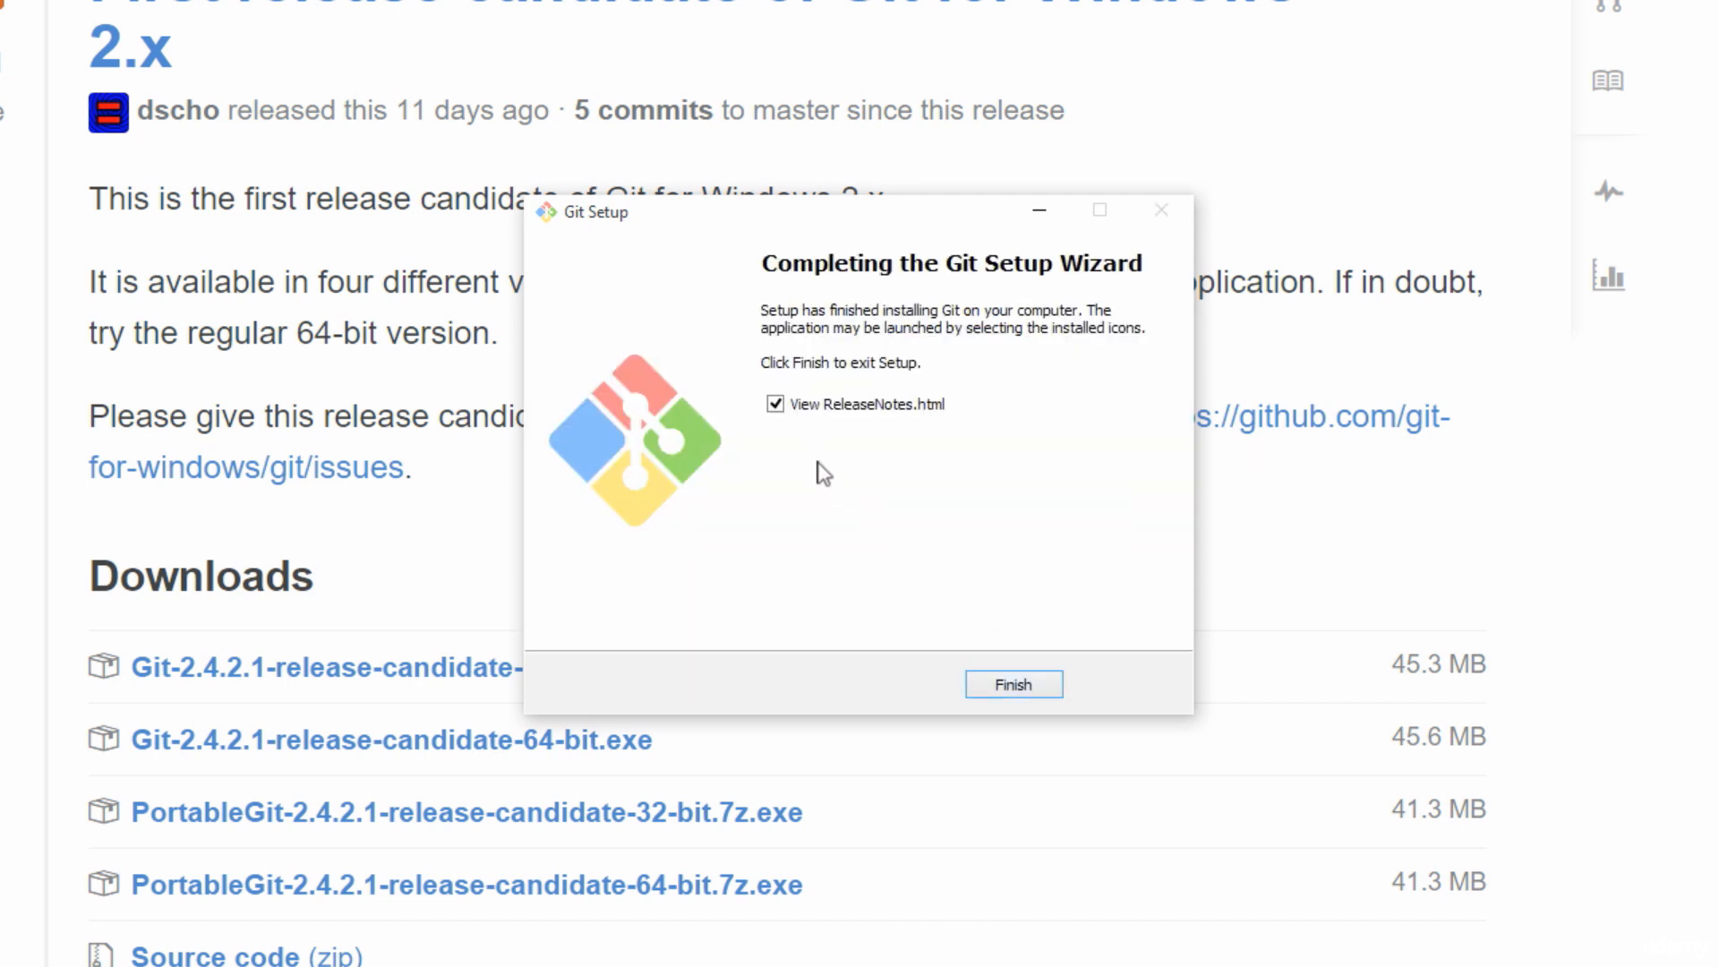
Step: Finish the Git setup without viewing ReleaseNotes.html and close the browser
left_click(770, 406)
left_click(1014, 687)
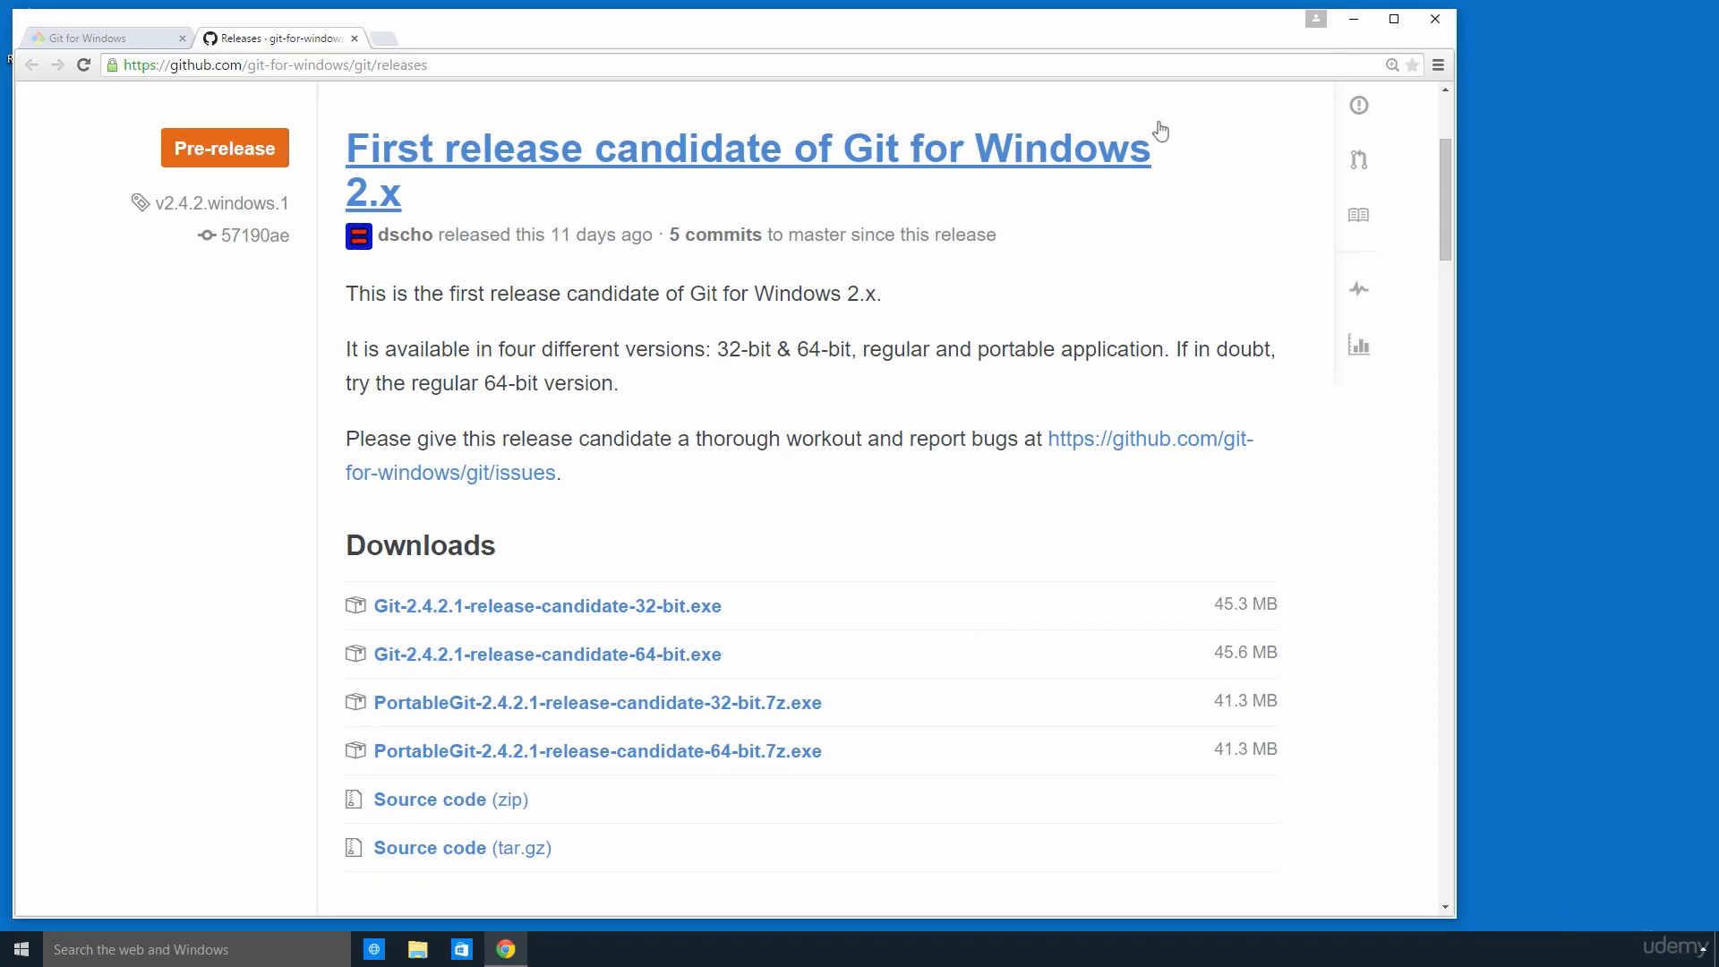
left_click(1435, 19)
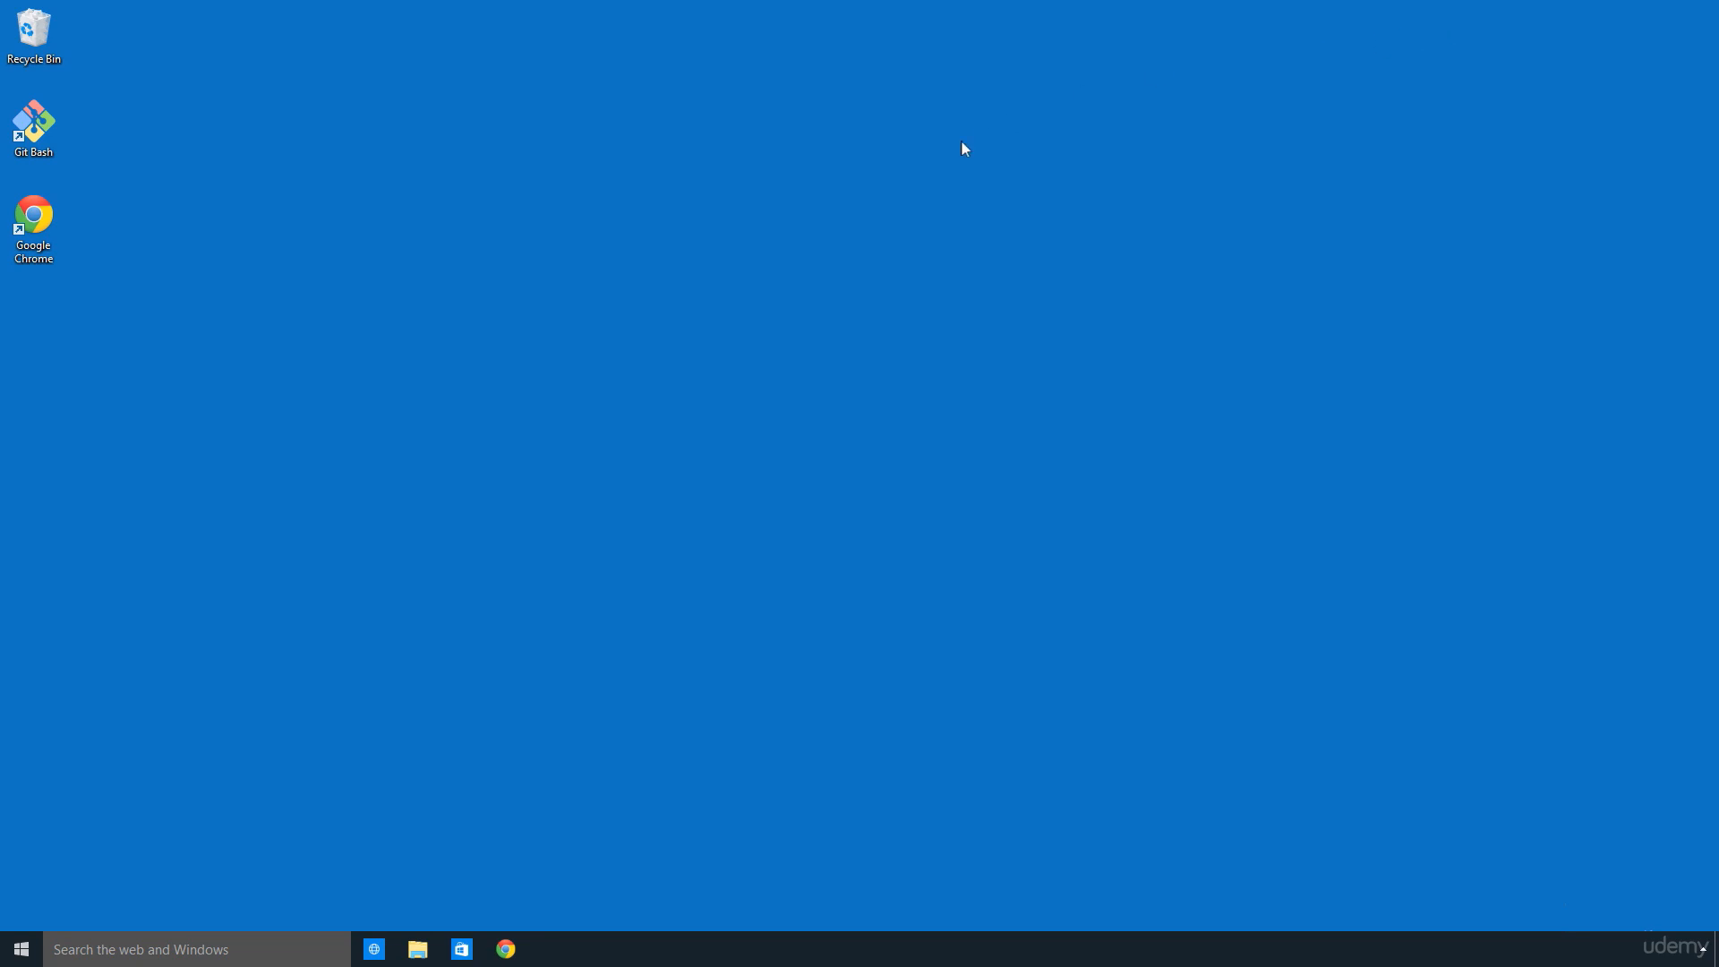
Step: Check the installed Git version by running git version in Git Bash, and close the terminal
double_click(34, 125)
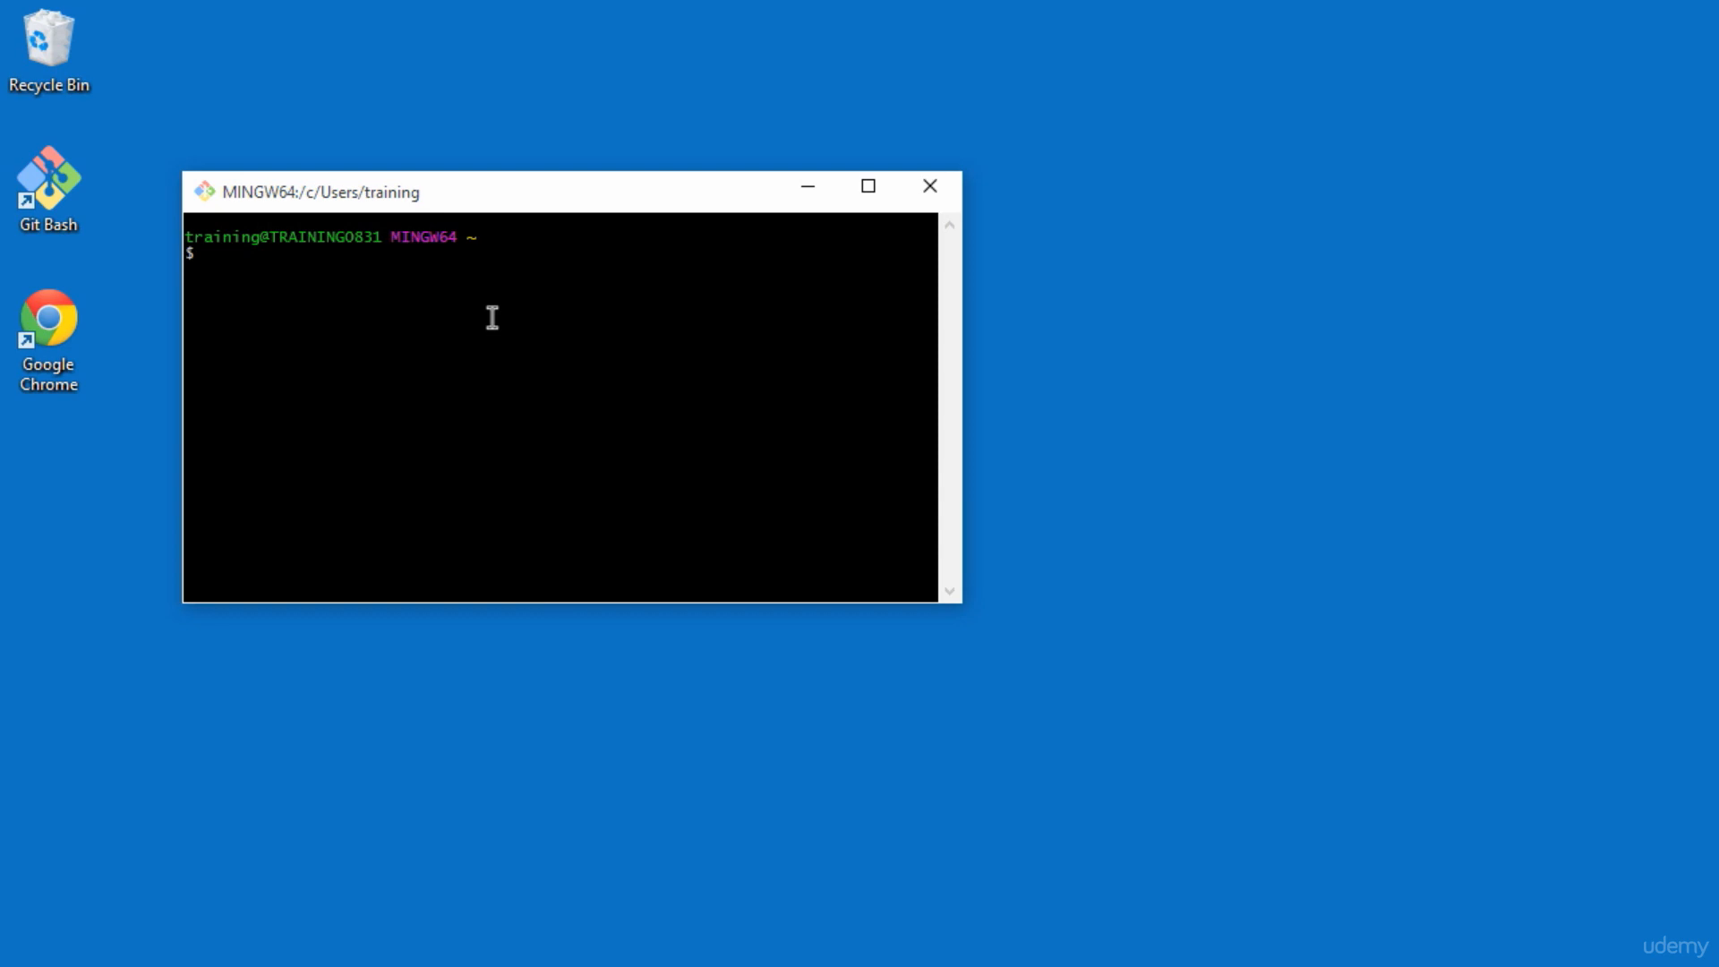
type("git ")
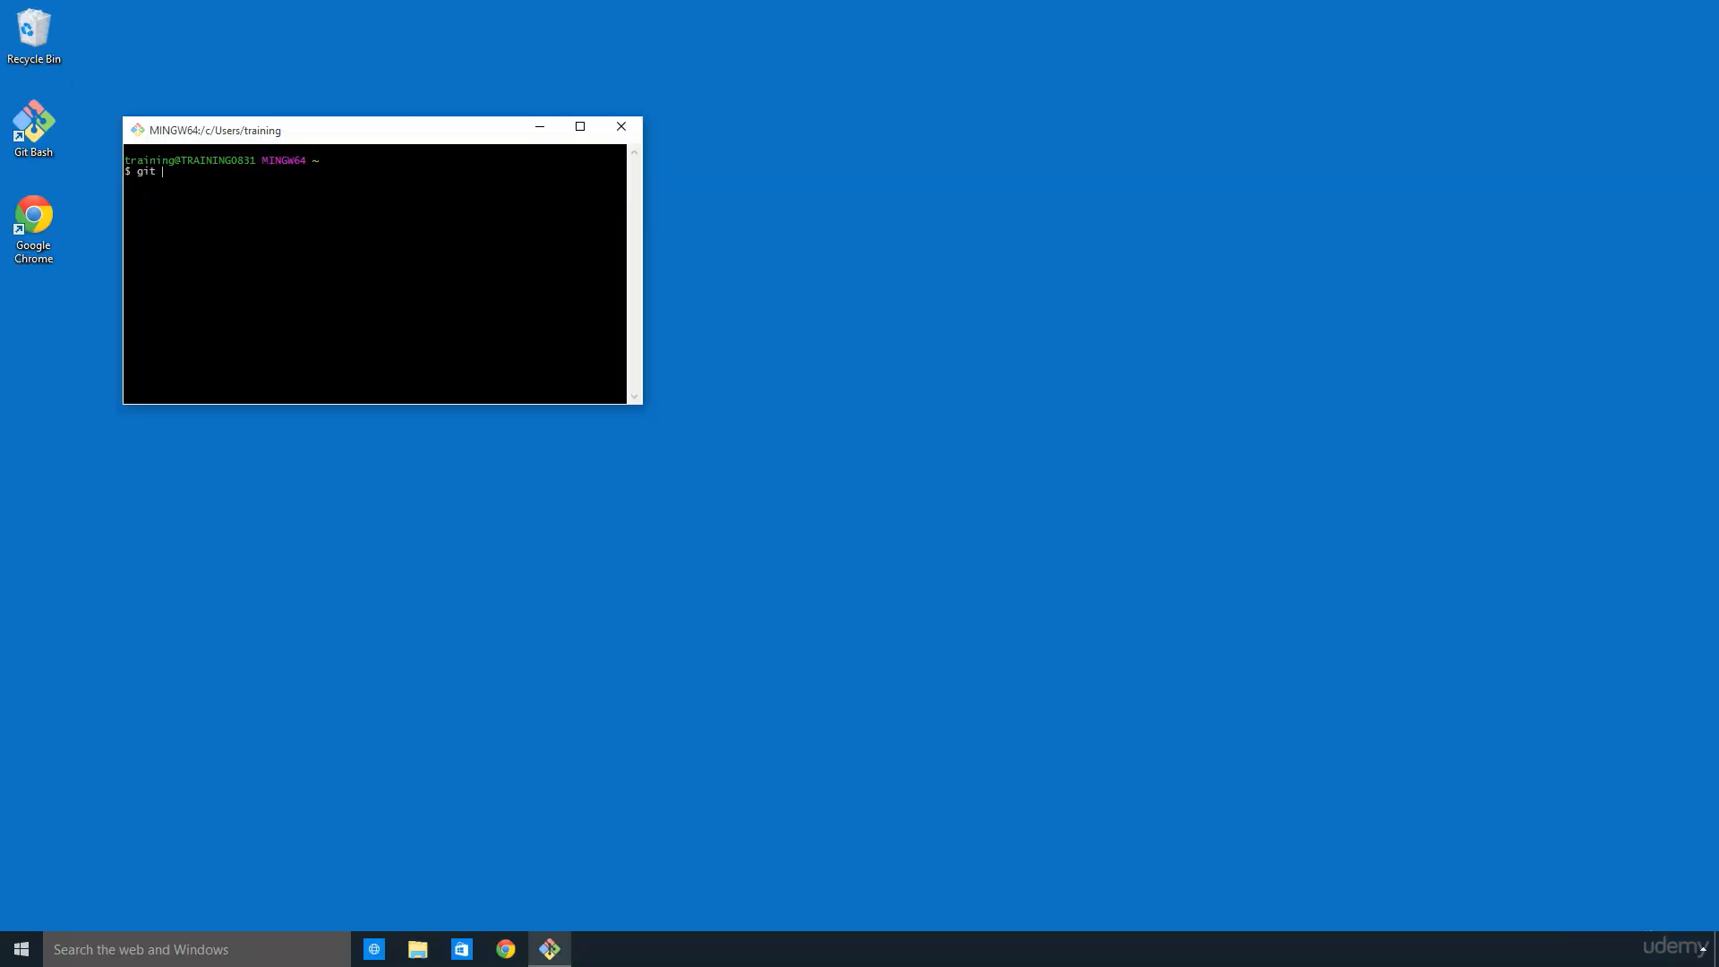
type("version")
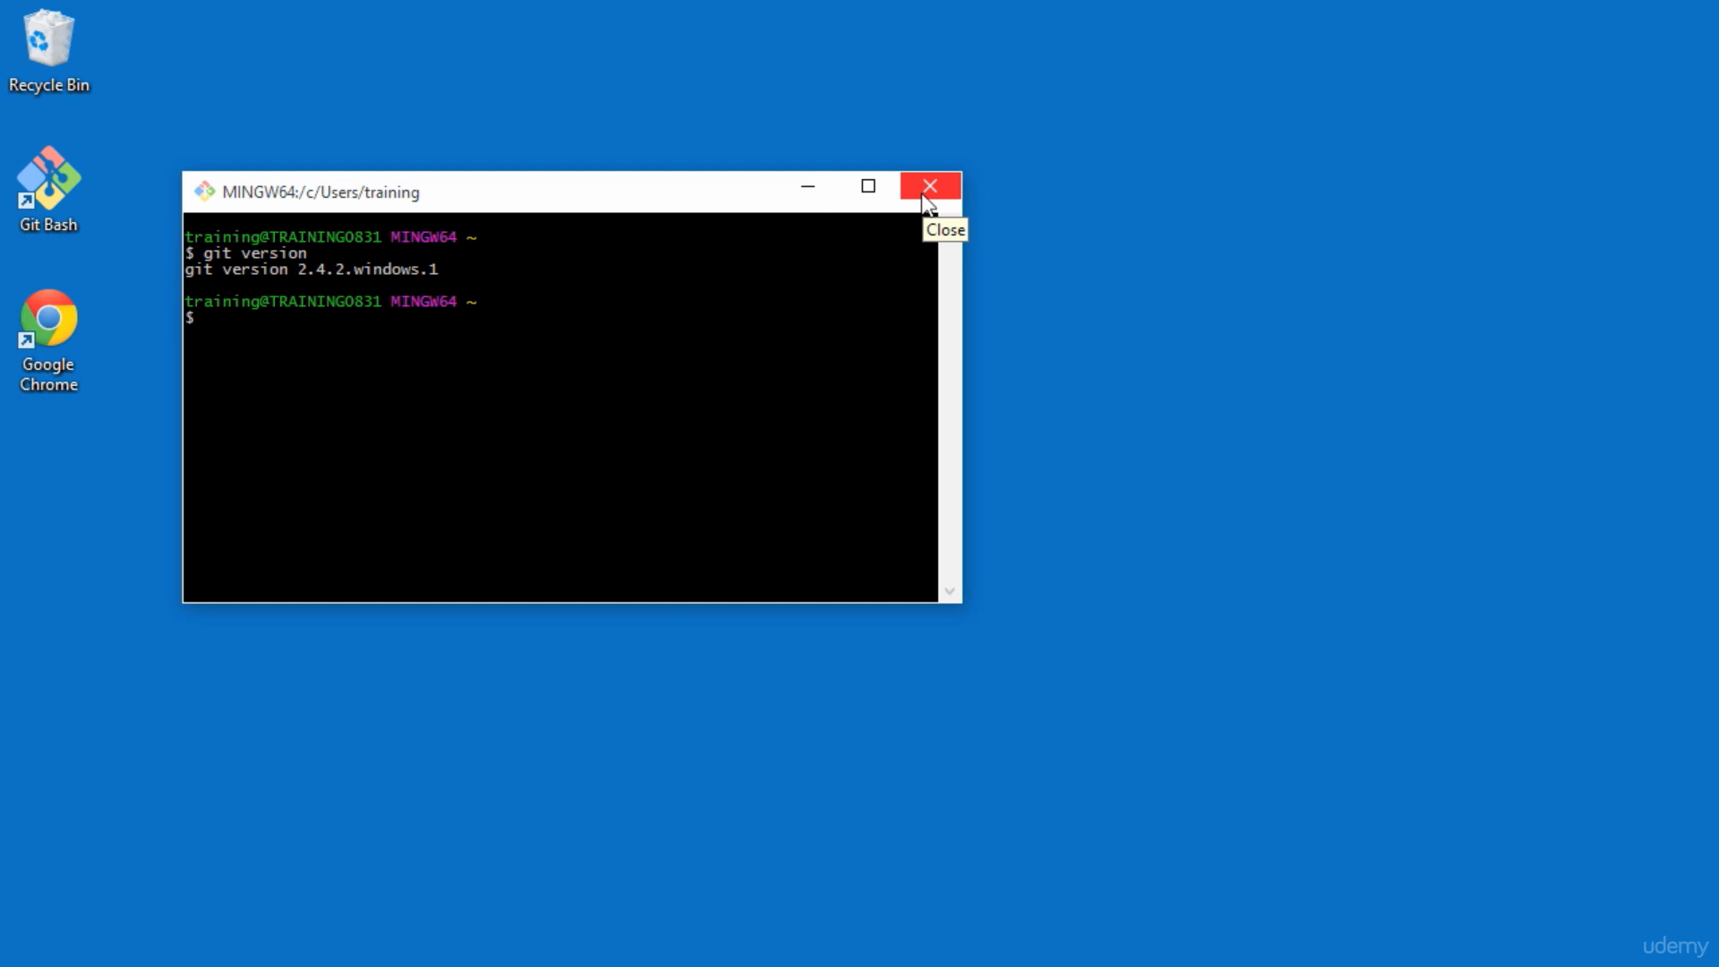
type("exit")
key("Return")
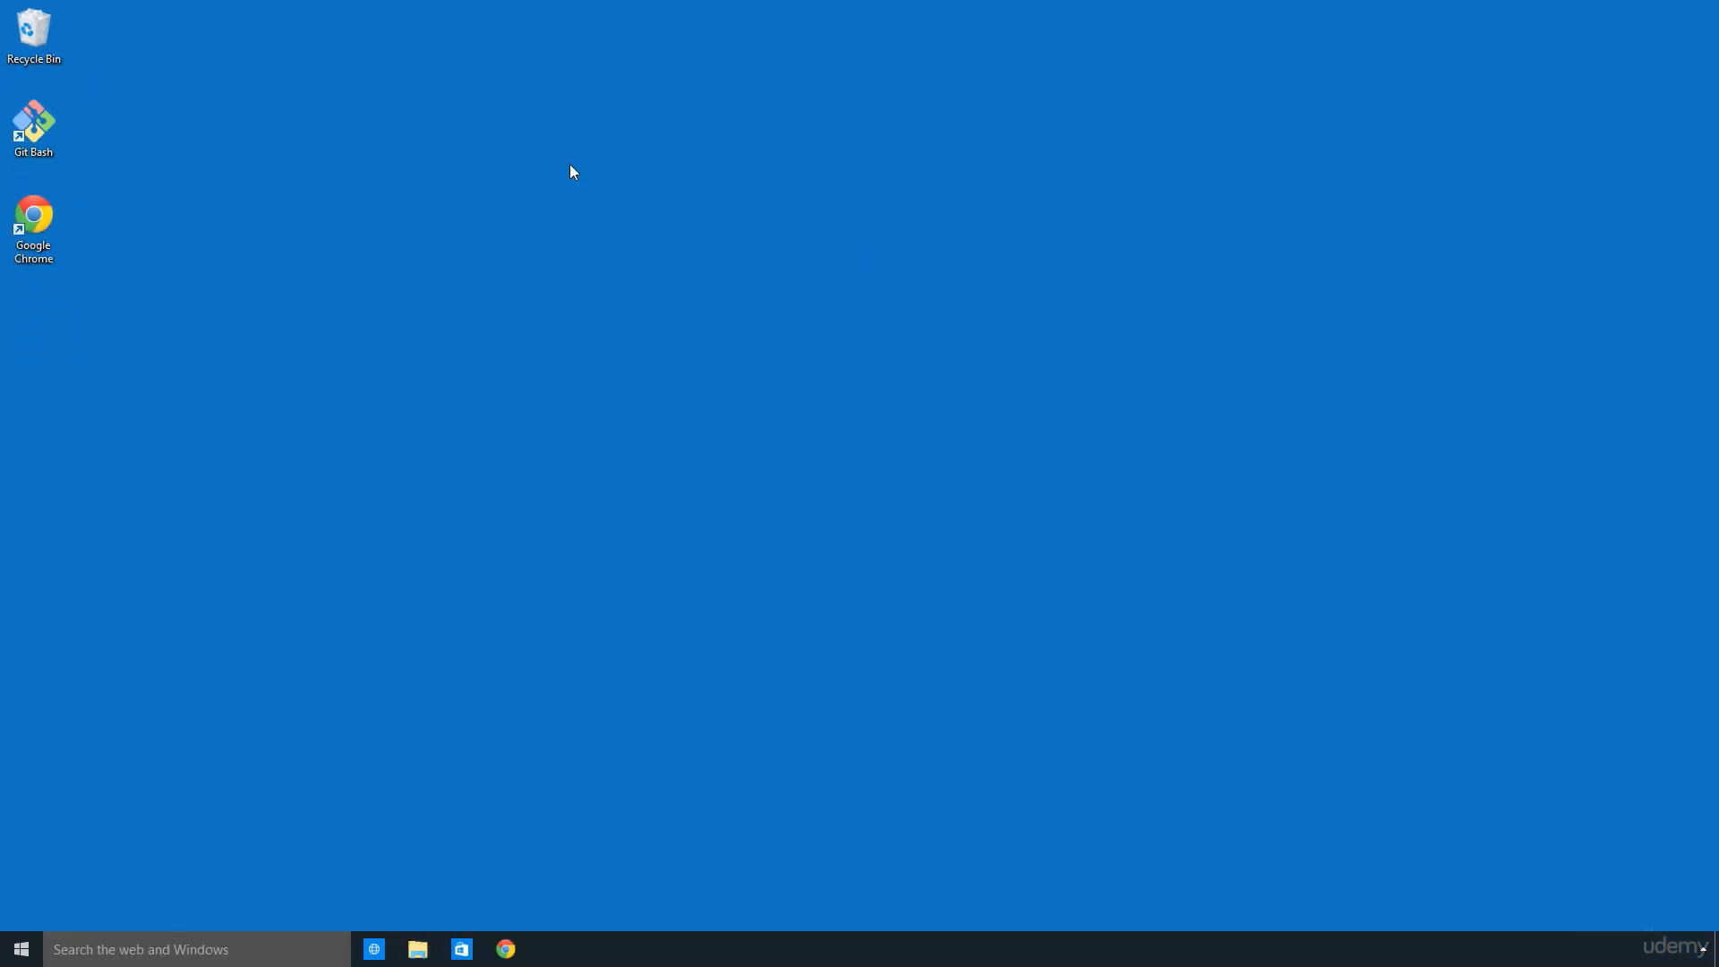